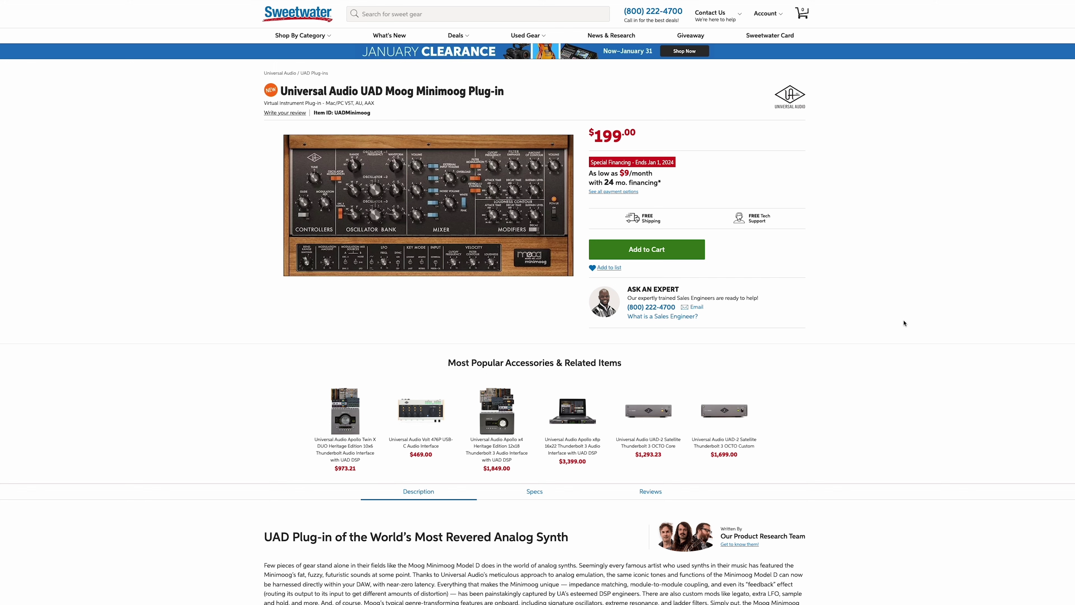
# Scroll the Sweetwater Minimoog page past the description and features to Tech Specs and Customer Reviews
pyautogui.scroll(-10, 904, 323)
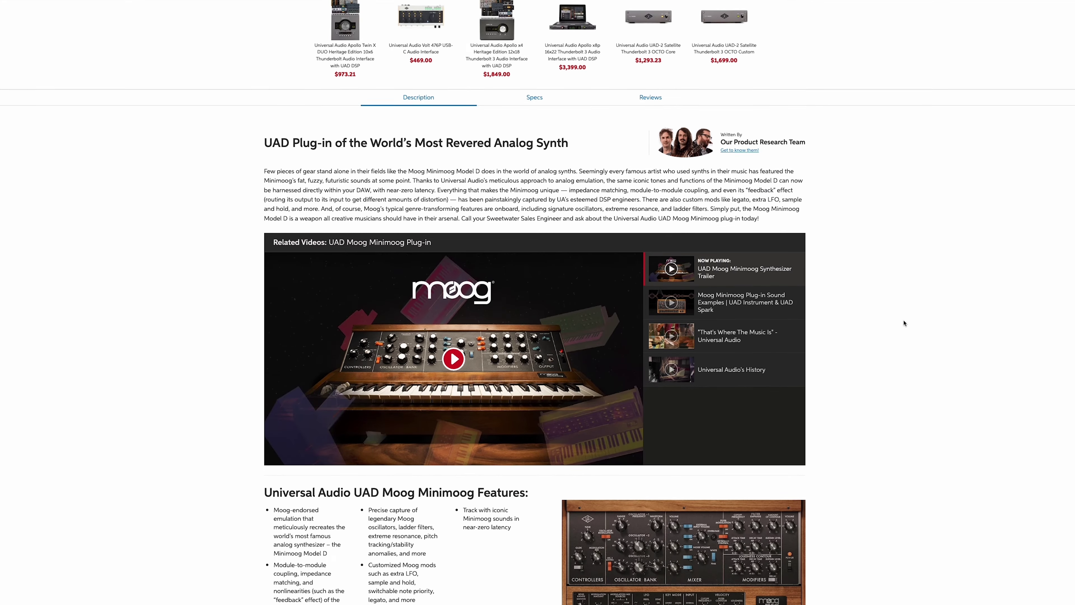
pyautogui.scroll(-14, 904, 323)
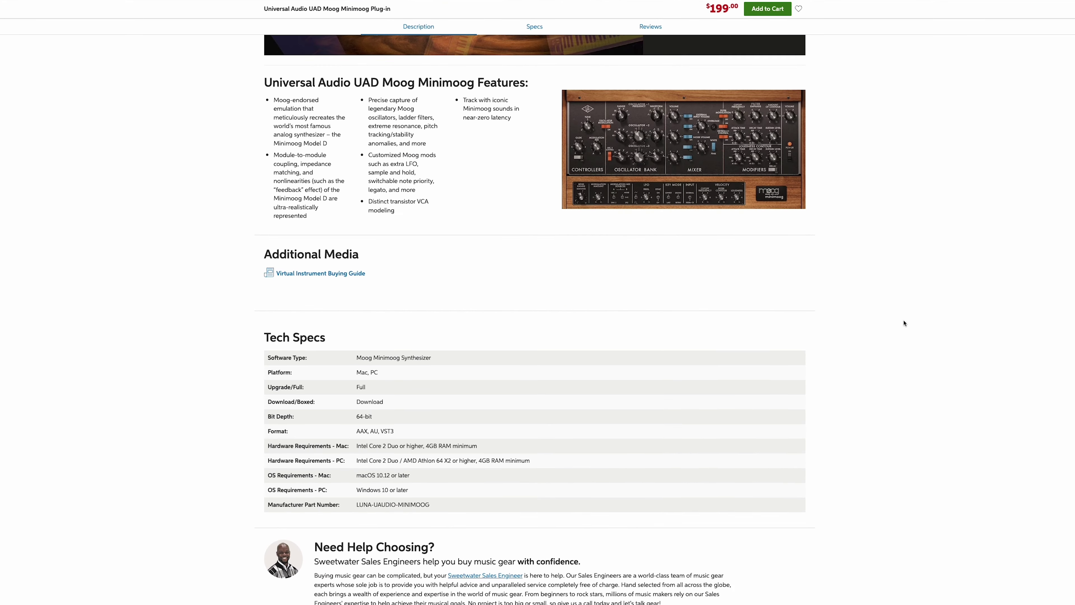
pyautogui.scroll(-2, 903, 323)
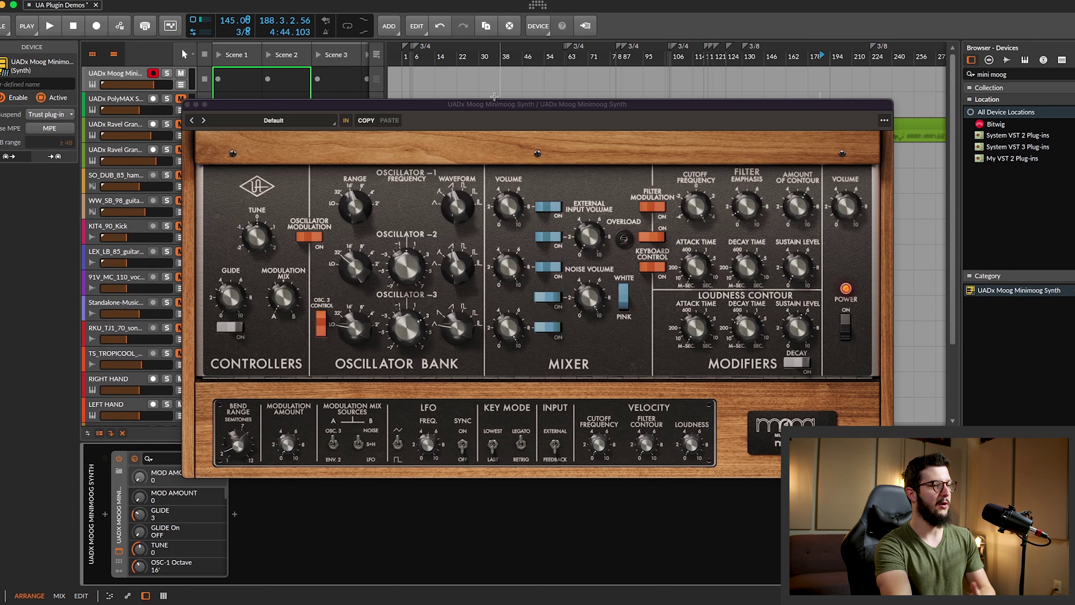
# Open the Minimoog PRESETS panel, shift the synth window left, and load Classic Funk
pyautogui.click(370, 118)
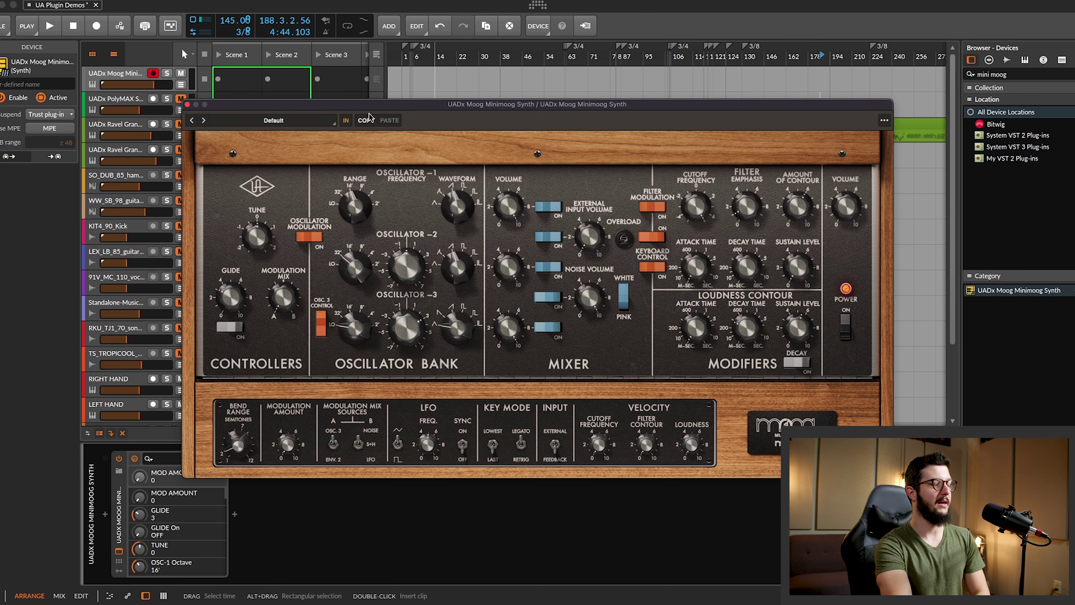
pyautogui.click(279, 121)
pyautogui.moveTo(297, 106); pyautogui.dragTo(213, 111)
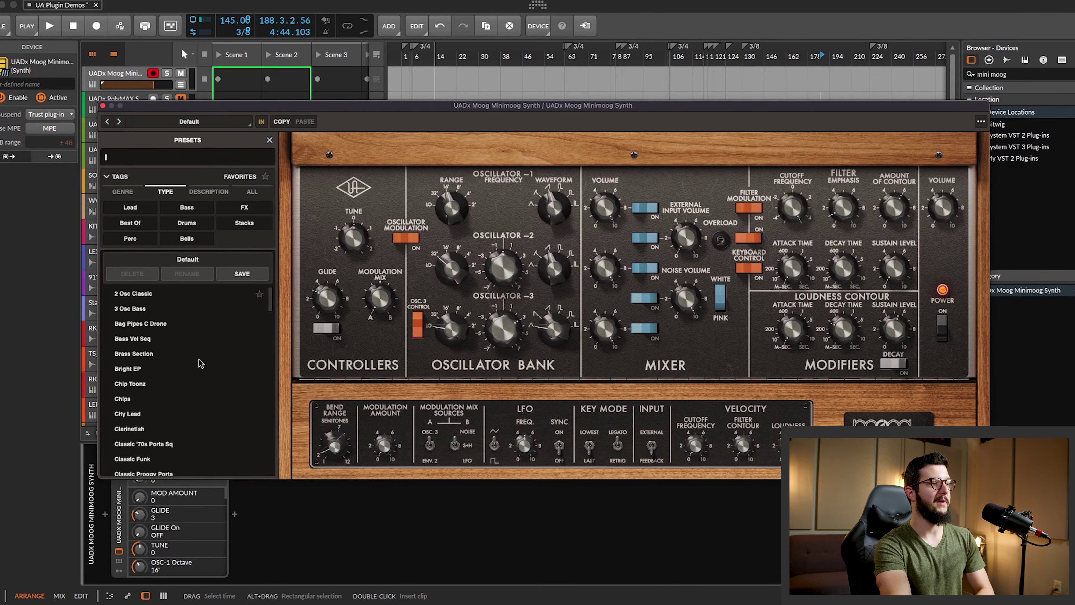
pyautogui.scroll(-3, 171, 423)
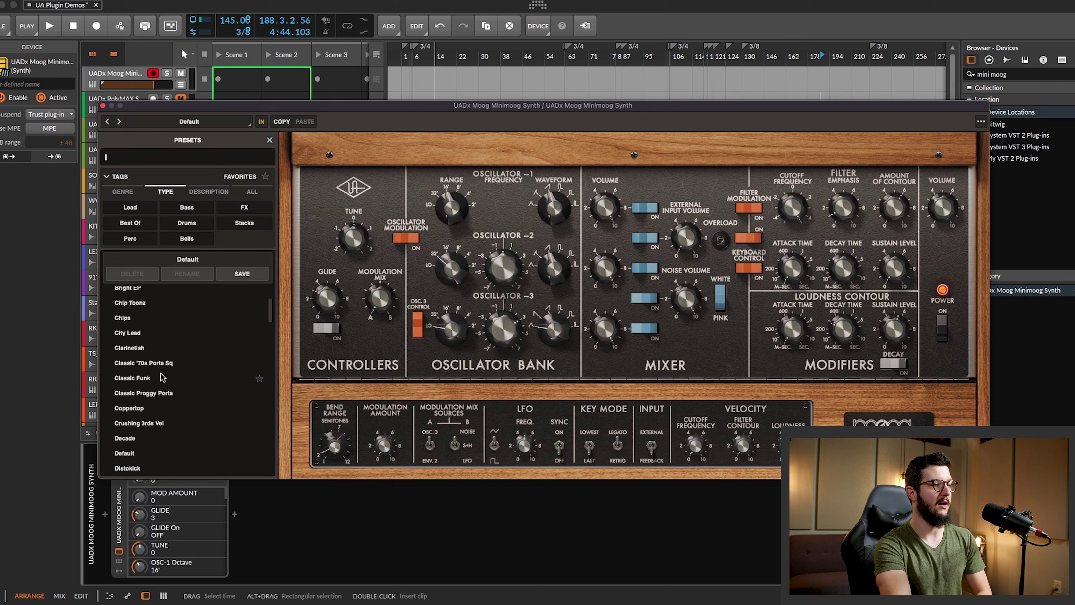
pyautogui.click(161, 377)
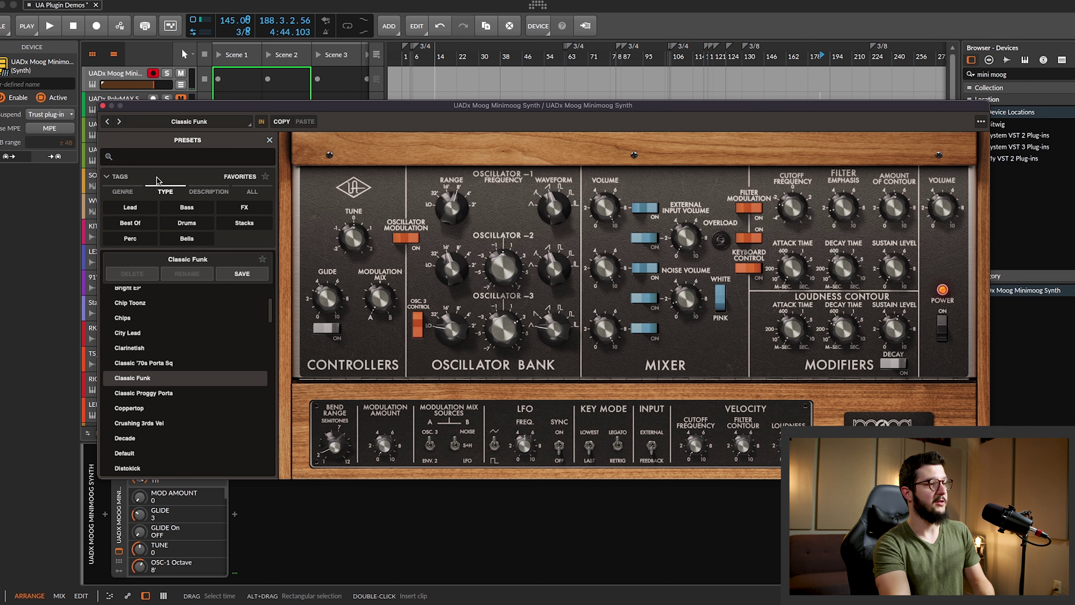
# Filter presets to Lead and audition FM Metallo and Oboish, ending on String Section
pyautogui.click(131, 211)
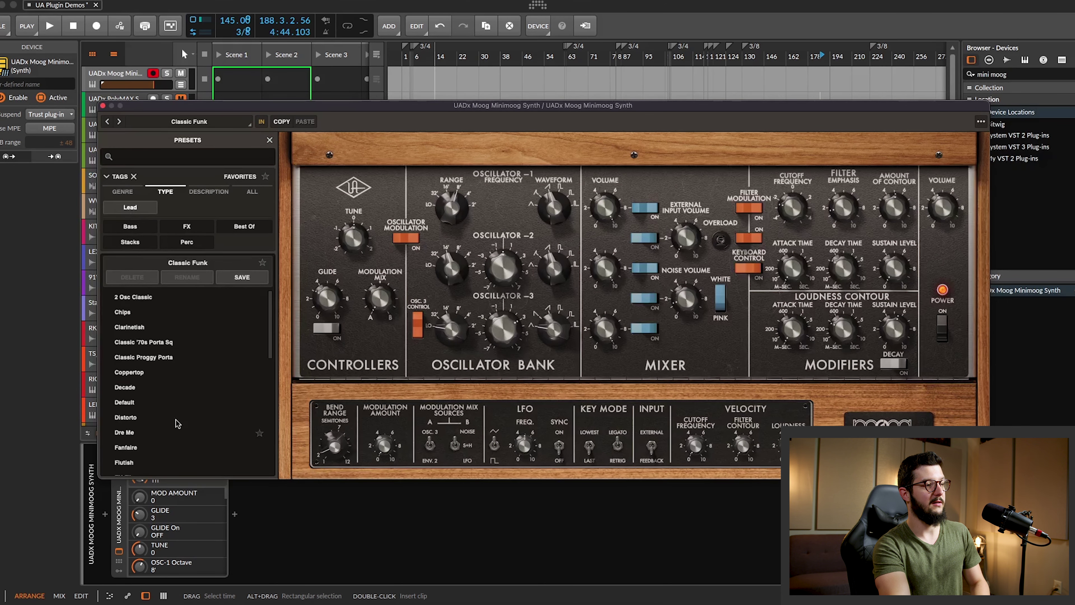
pyautogui.scroll(-5, 174, 394)
pyautogui.click(174, 394)
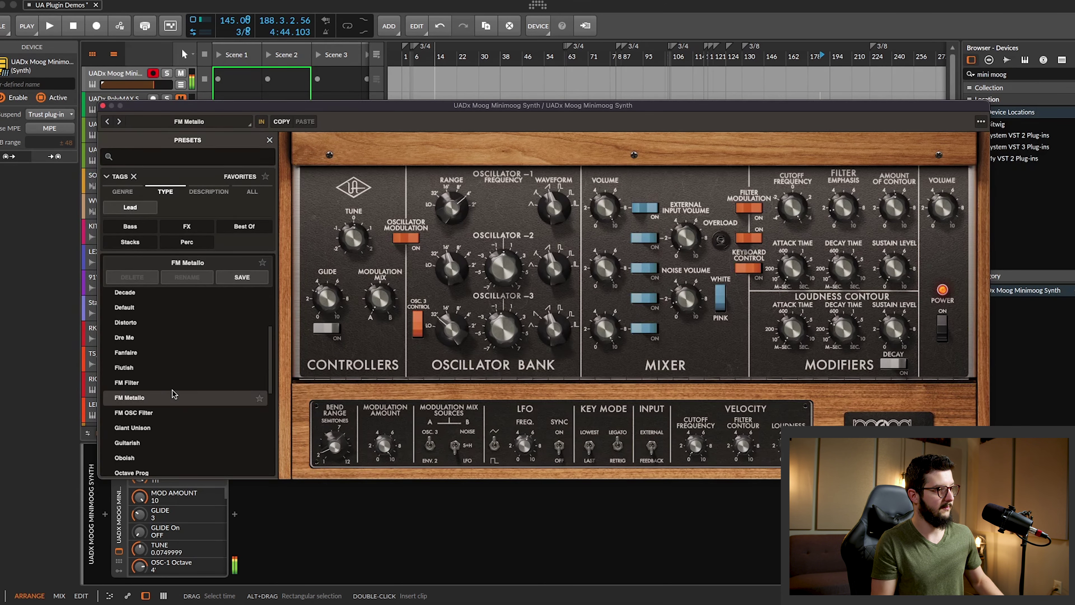
pyautogui.scroll(-3, 173, 394)
pyautogui.click(173, 394)
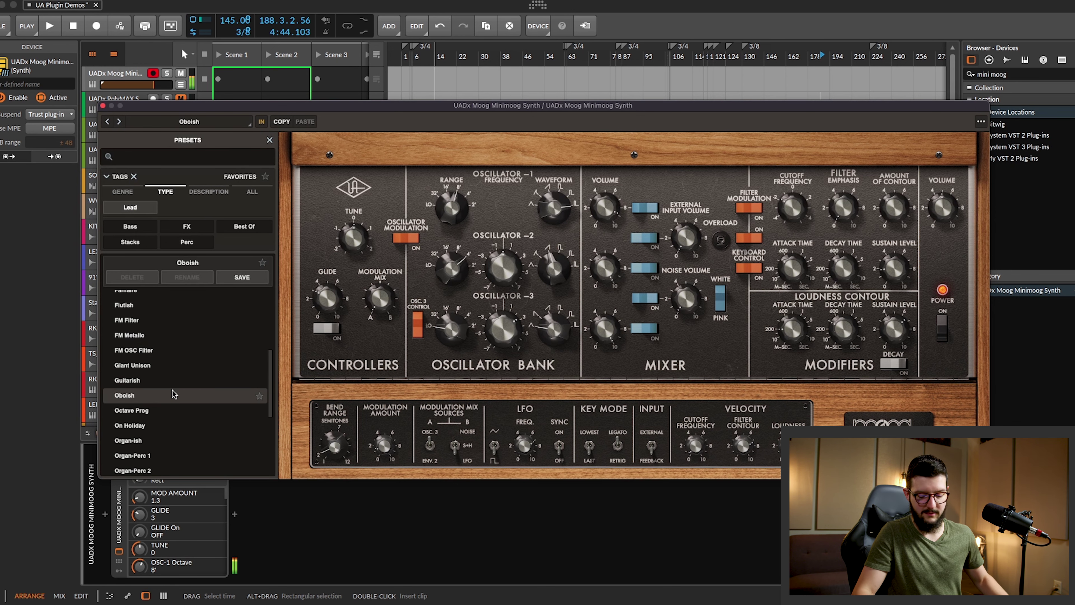
pyautogui.scroll(-5, 174, 394)
pyautogui.click(174, 393)
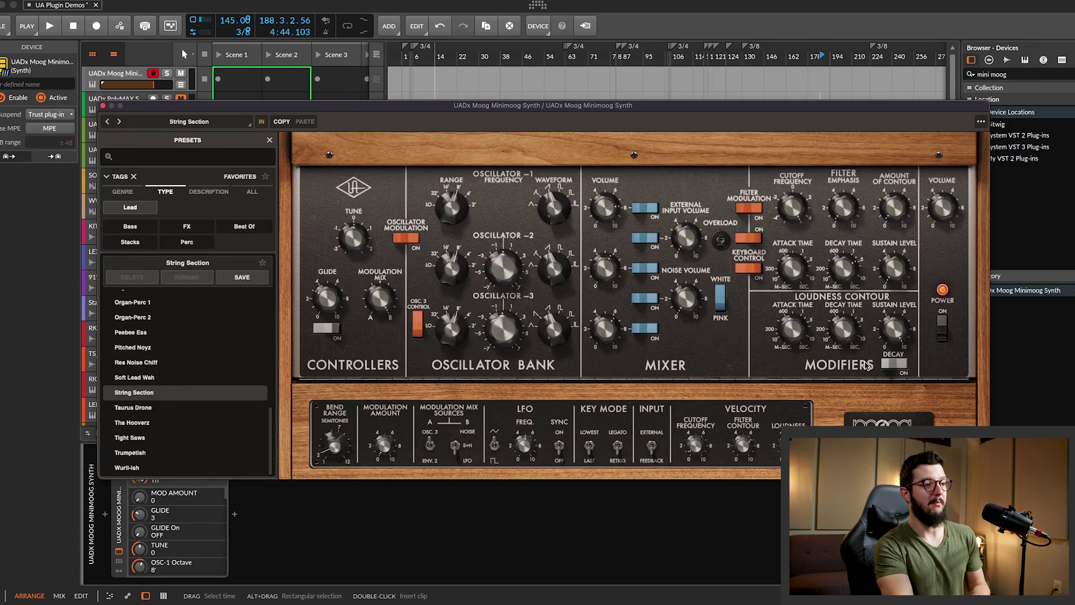
# Switch Glide on and bring the glide amount from 5.9 down to 2.8
pyautogui.moveTo(325, 302); pyautogui.dragTo(326, 274)
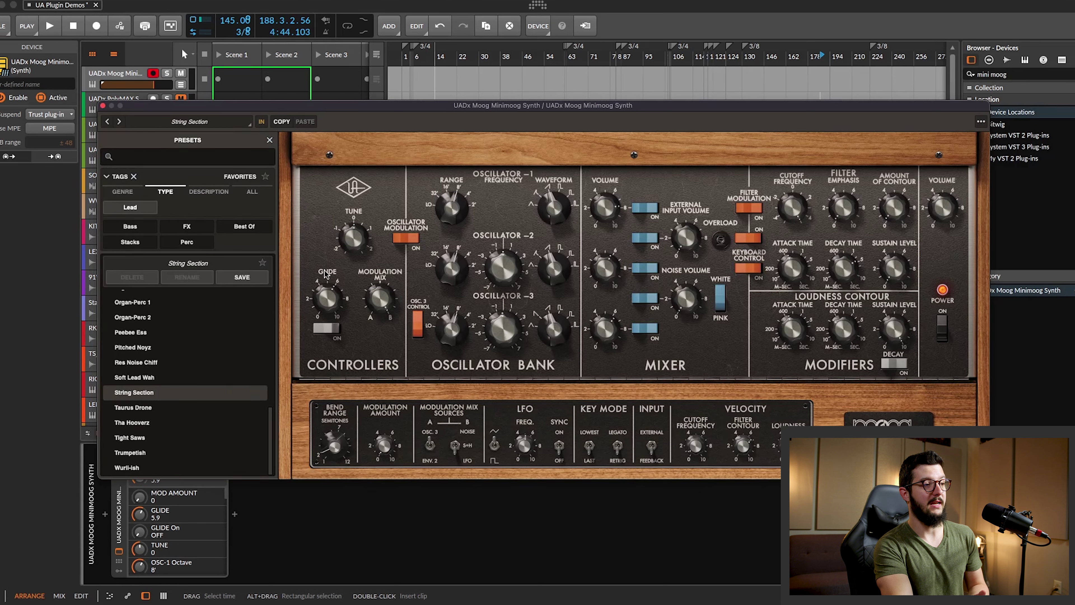
pyautogui.click(321, 330)
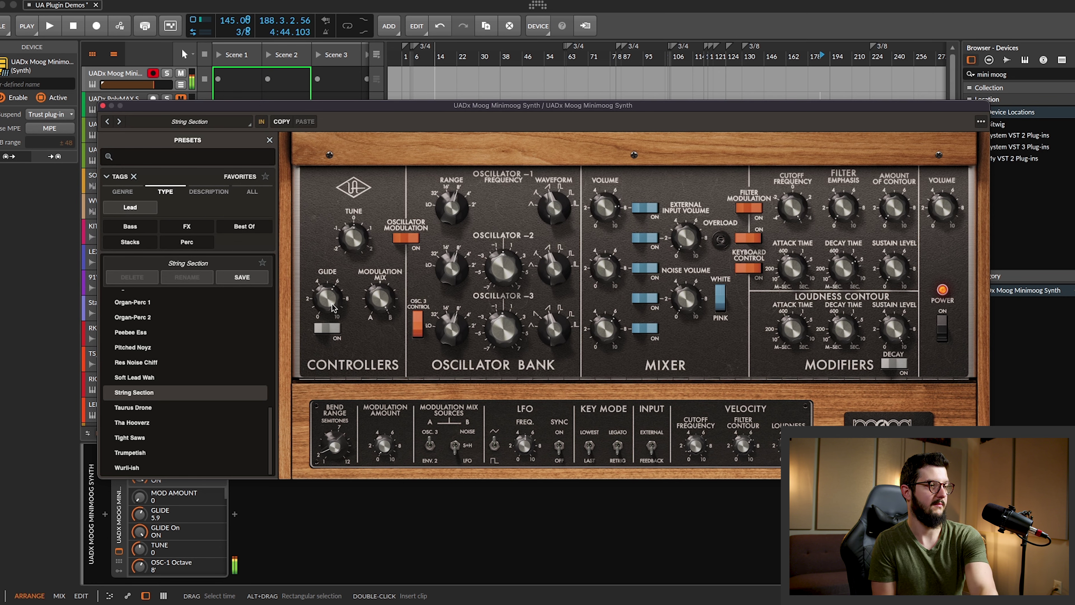
pyautogui.moveTo(334, 308); pyautogui.dragTo(331, 339)
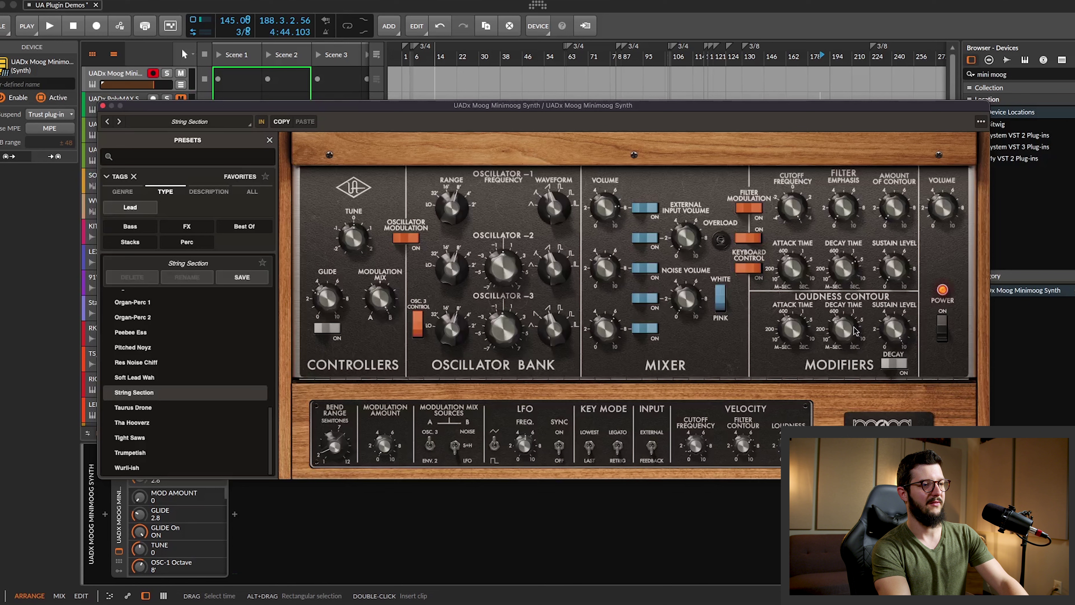
# Adjust filter cutoff and contour amount, reset filter decay to zero, and raise filter sustain
pyautogui.moveTo(801, 210); pyautogui.dragTo(848, 303)
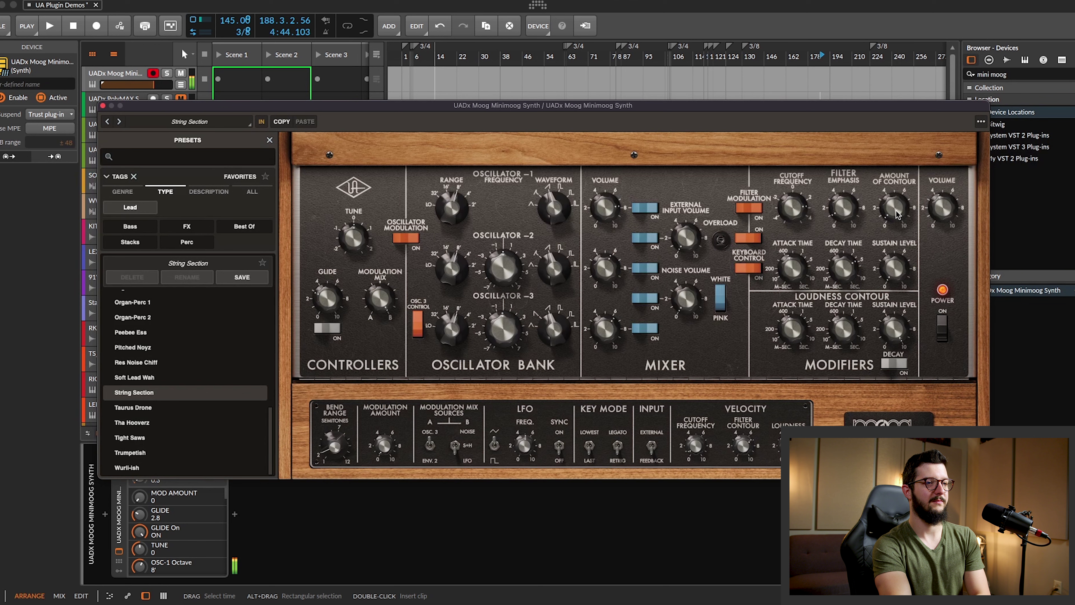
pyautogui.moveTo(898, 216)
pyautogui.mouseDown()
pyautogui.moveTo(901, 151)
pyautogui.moveTo(896, 221)
pyautogui.mouseUp()
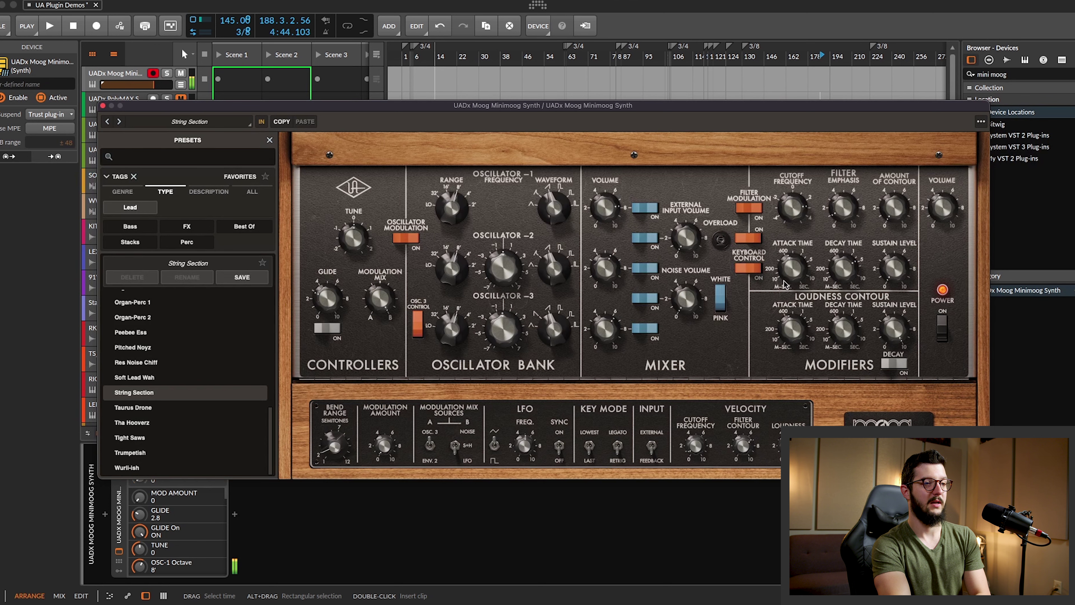
pyautogui.click(895, 270)
pyautogui.moveTo(851, 273); pyautogui.dragTo(791, 276)
pyautogui.moveTo(896, 260); pyautogui.dragTo(898, 304)
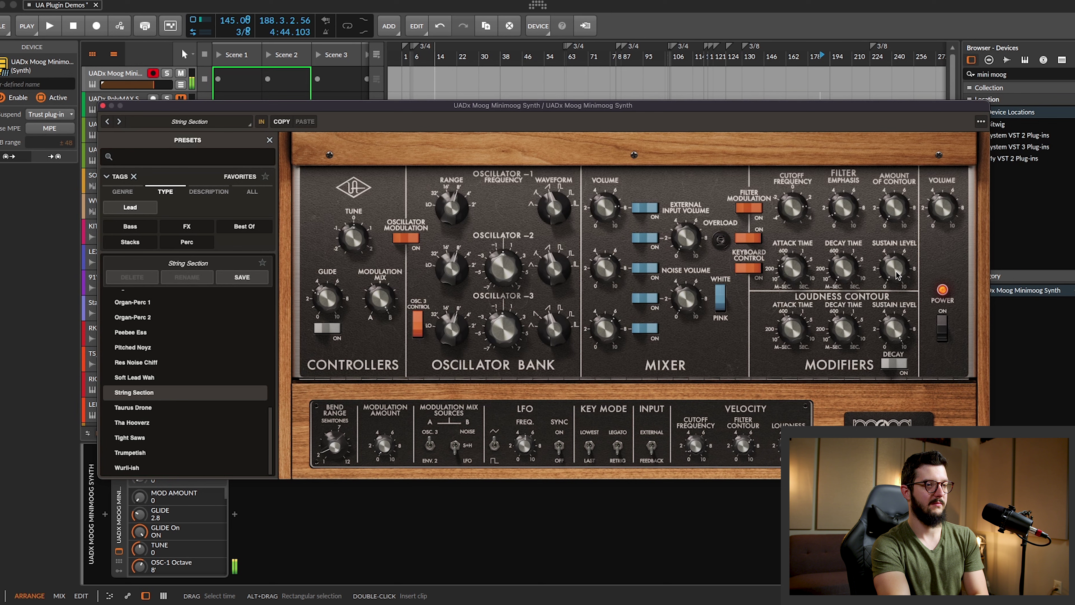
# Adjust loudness attack, shorten decay, rebalance sustain, and flip the Decay switch
pyautogui.moveTo(799, 338); pyautogui.dragTo(796, 374)
pyautogui.moveTo(891, 326); pyautogui.dragTo(893, 417)
pyautogui.moveTo(843, 330); pyautogui.dragTo(841, 401)
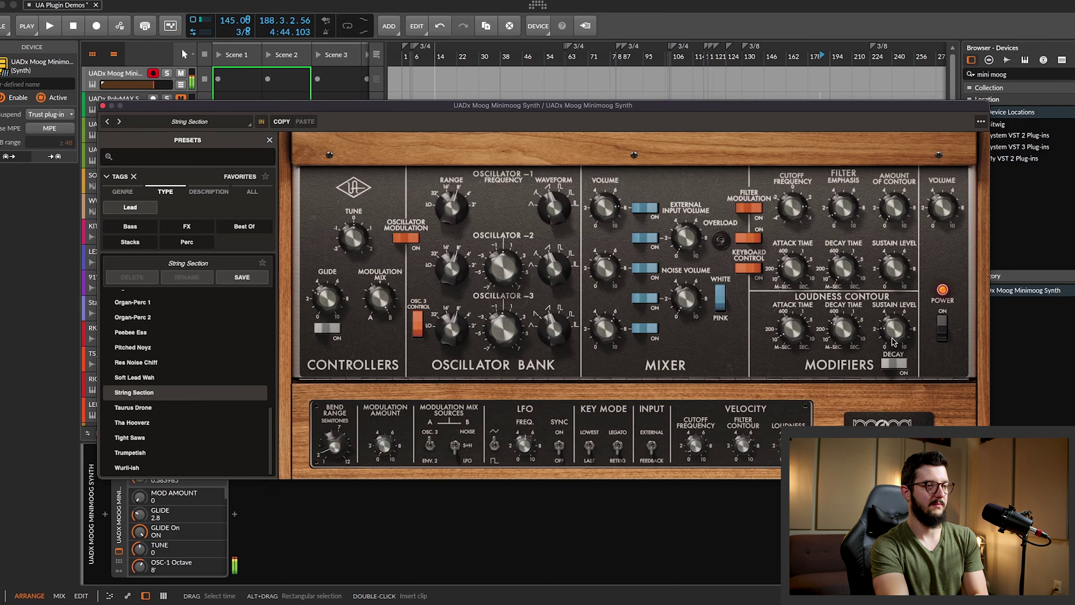
pyautogui.moveTo(895, 341)
pyautogui.mouseDown()
pyautogui.moveTo(898, 319)
pyautogui.moveTo(902, 334)
pyautogui.mouseUp()
pyautogui.click(892, 365)
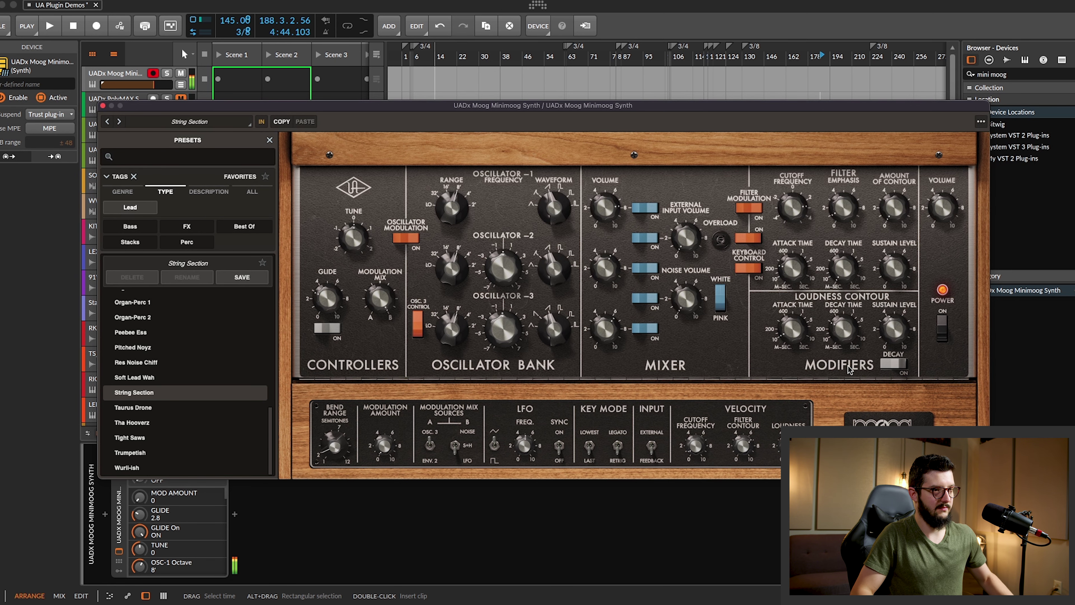
pyautogui.click(893, 365)
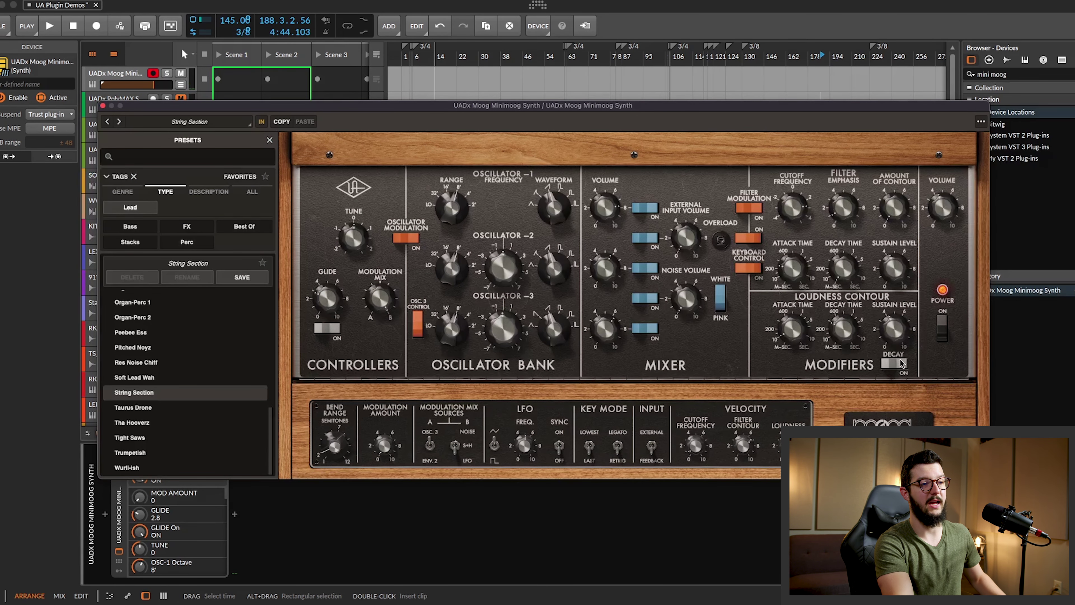
pyautogui.click(894, 359)
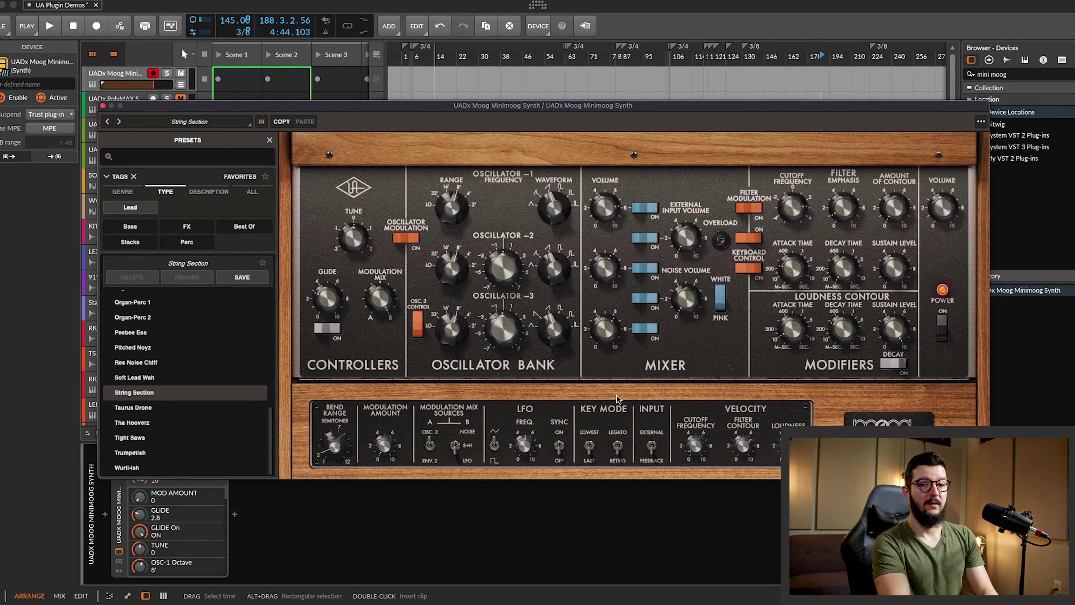
# Audition the Wurli-ish, Classic '70s Porta Sq and Clarinetish Lead presets
pyautogui.click(157, 469)
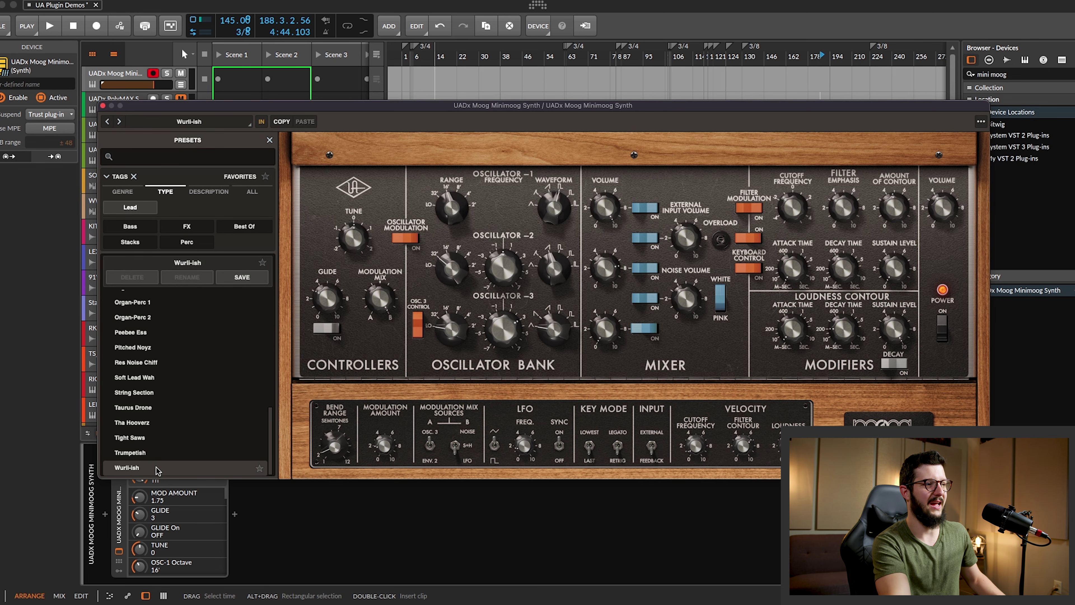
pyautogui.scroll(10, 157, 403)
pyautogui.click(159, 326)
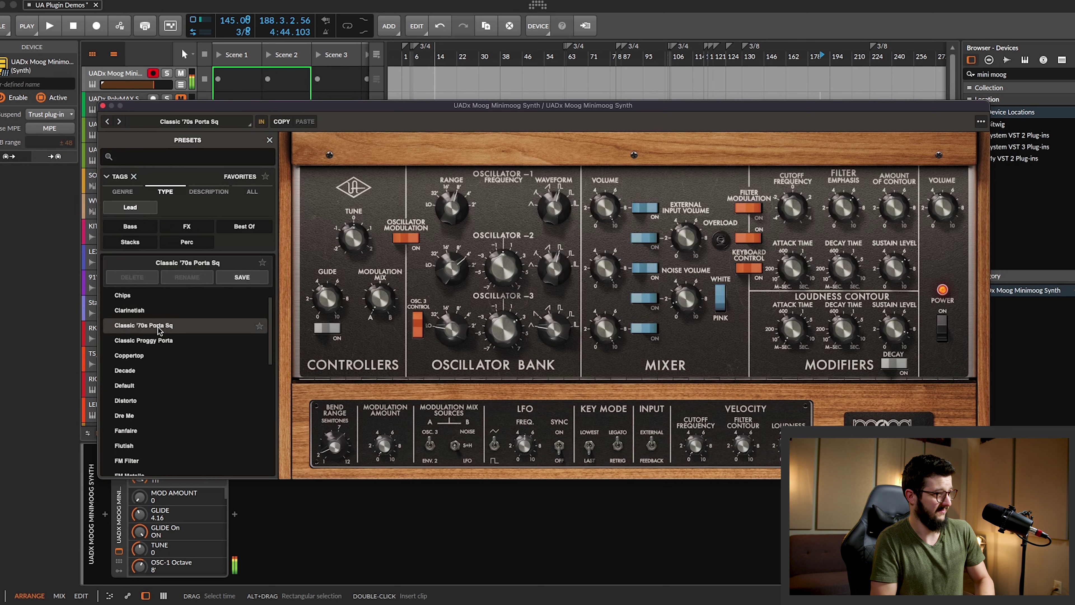
pyautogui.click(153, 312)
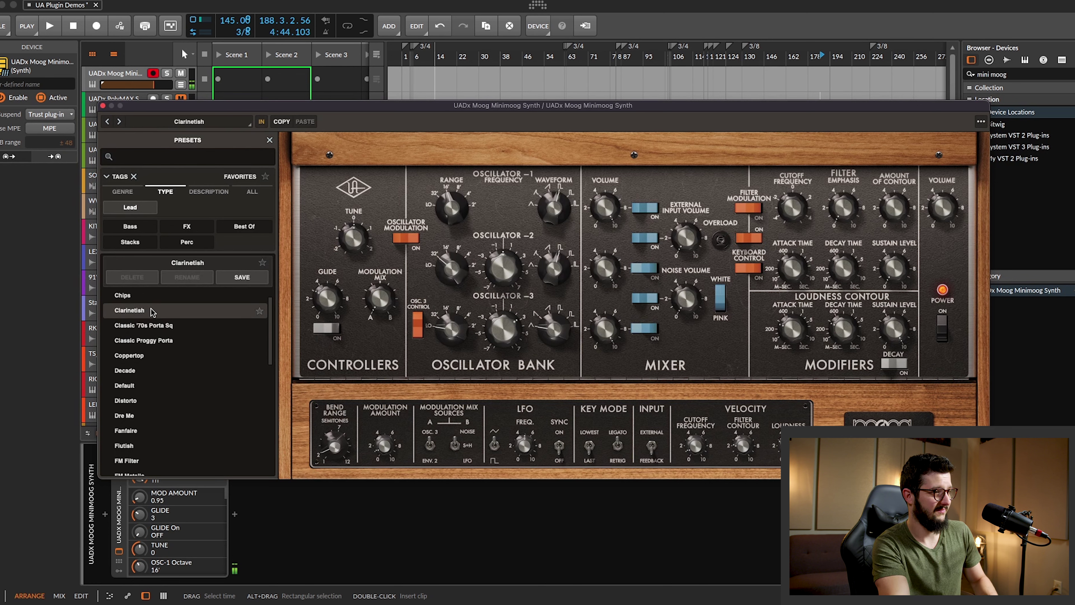
# Step through the following Lead presets including Chips, then load Octave Prog and On Holiday
pyautogui.click(146, 357)
pyautogui.click(145, 384)
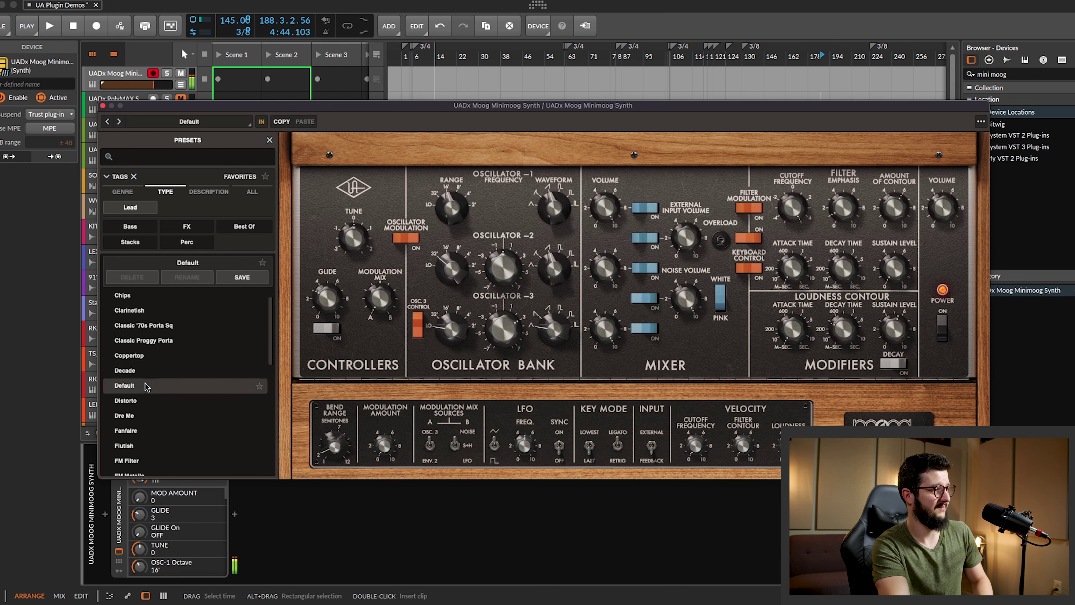
pyautogui.click(143, 415)
pyautogui.click(143, 445)
pyautogui.click(146, 385)
pyautogui.click(151, 311)
pyautogui.click(150, 297)
pyautogui.scroll(-3, 150, 301)
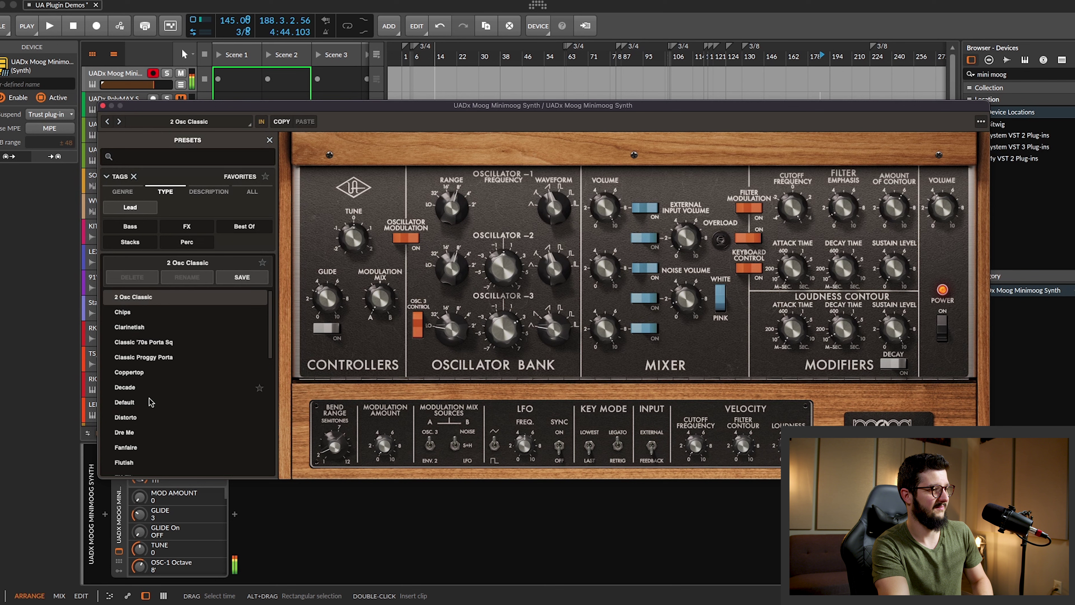
pyautogui.click(150, 422)
pyautogui.click(147, 441)
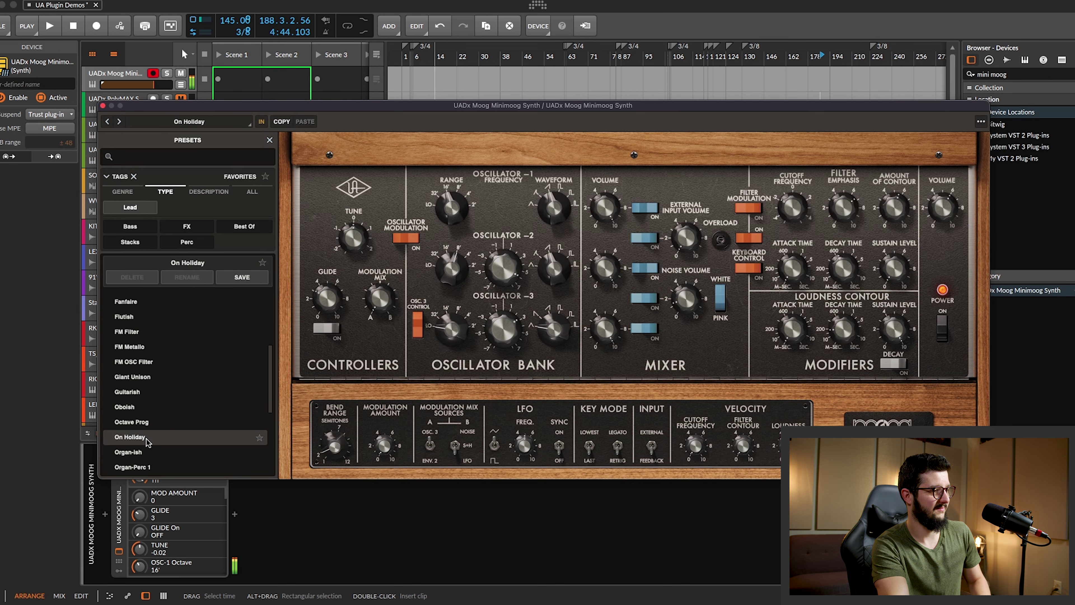
# Load Organ-ish, filter the list to Bass, and audition Default and Electrobass
pyautogui.click(148, 453)
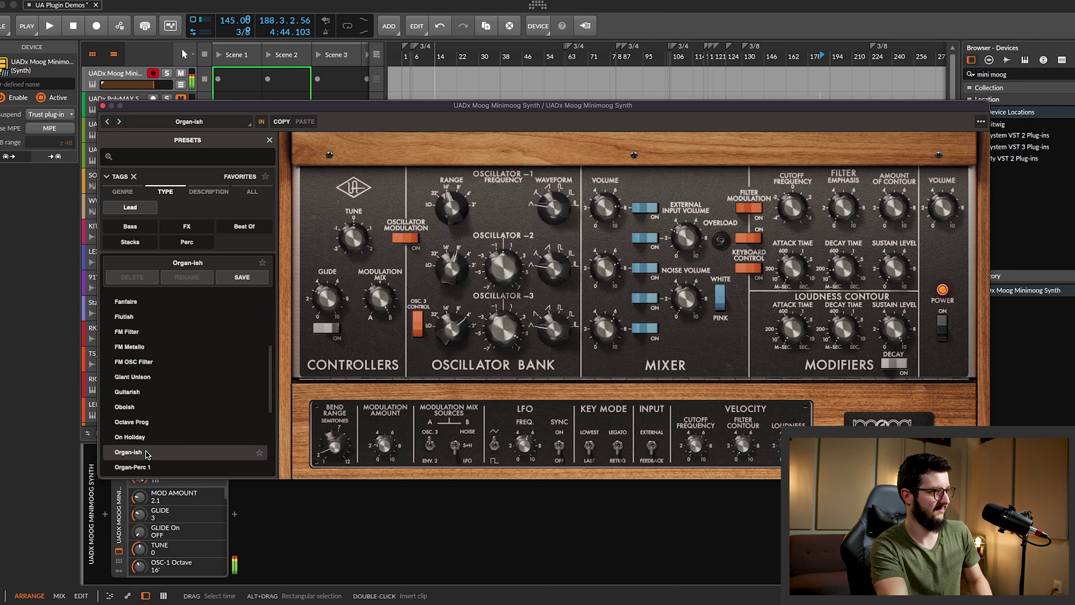
pyautogui.click(140, 225)
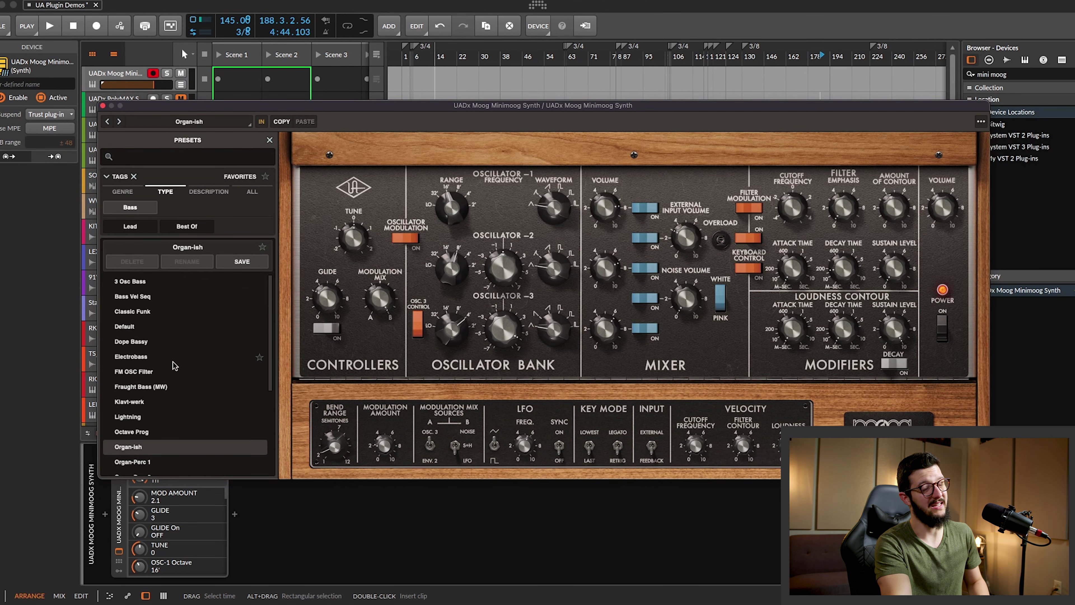
pyautogui.click(158, 327)
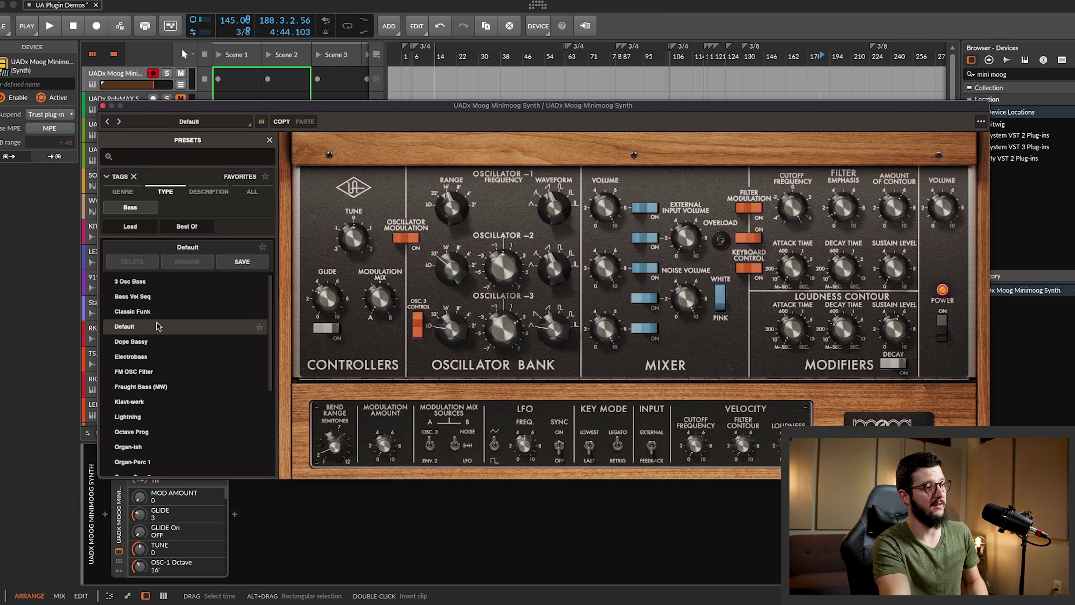
pyautogui.click(163, 360)
# Audition Organ-Perc 1, Klavt-werk and Lightning, ending on Octave Prog
pyautogui.click(164, 402)
pyautogui.scroll(-3, 165, 408)
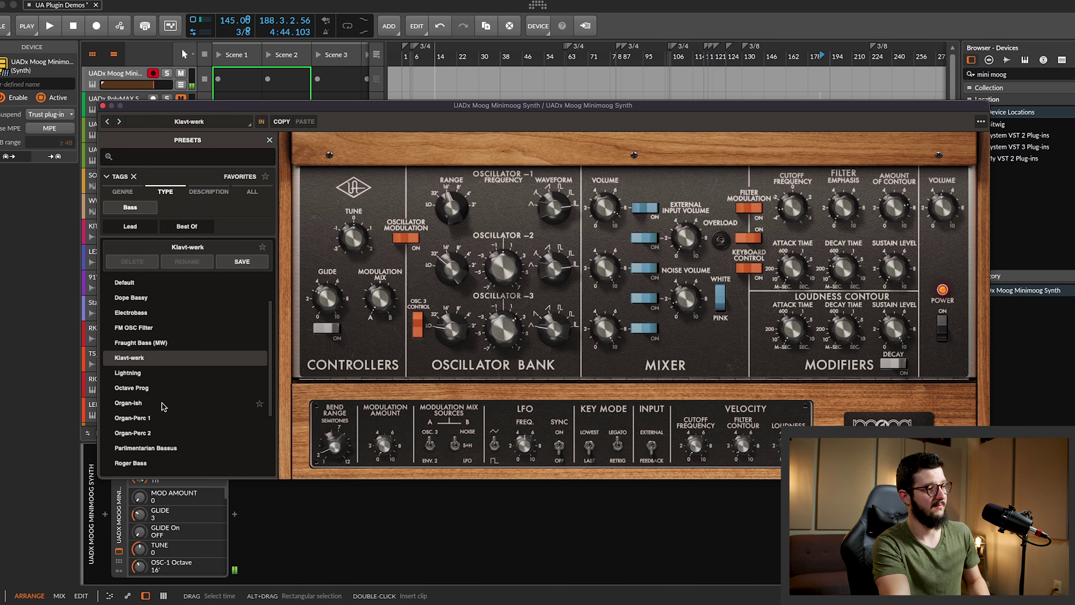
pyautogui.click(164, 407)
pyautogui.click(153, 348)
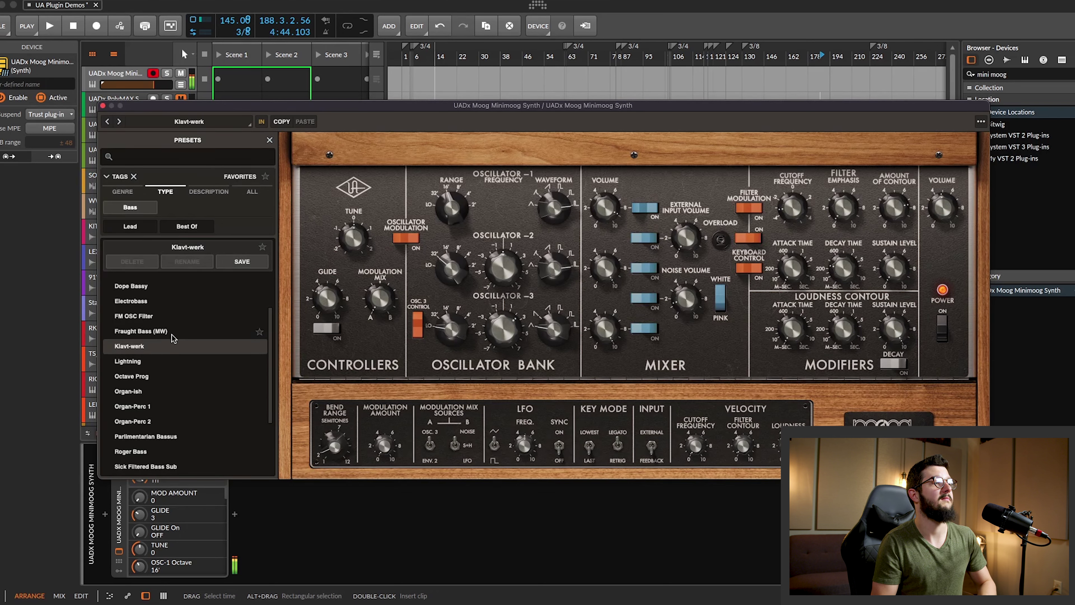
pyautogui.click(161, 361)
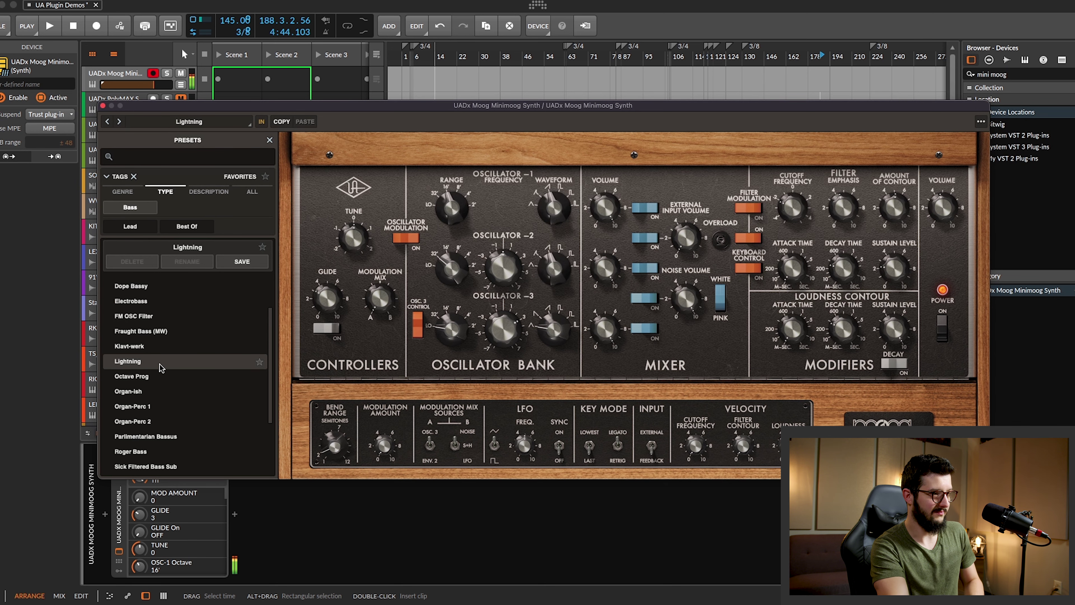
pyautogui.click(158, 375)
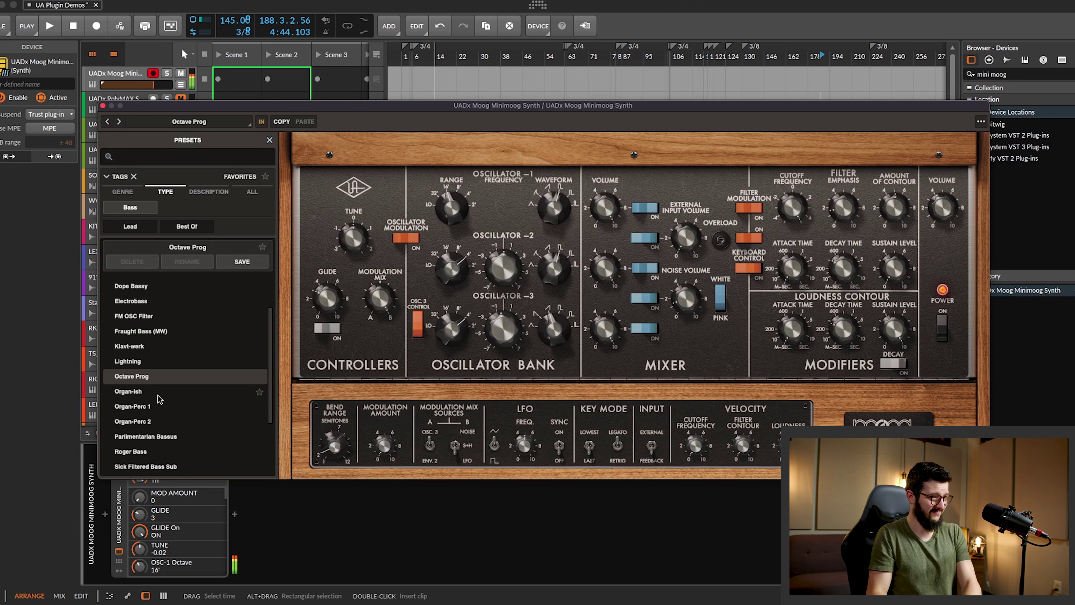
# Audition Squarosaurus, Stevie Says Bass, Sick Filtered Bass Sub, Roger Bass, Parlimentarian Bassus, then load Tuba Moog Bass
pyautogui.scroll(-3, 158, 399)
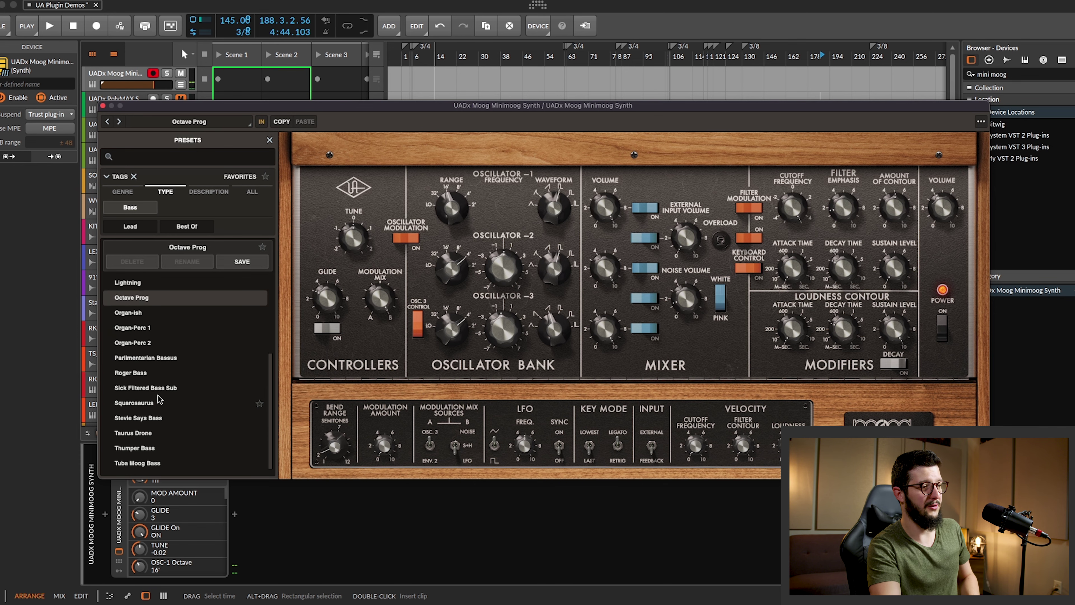
pyautogui.click(158, 399)
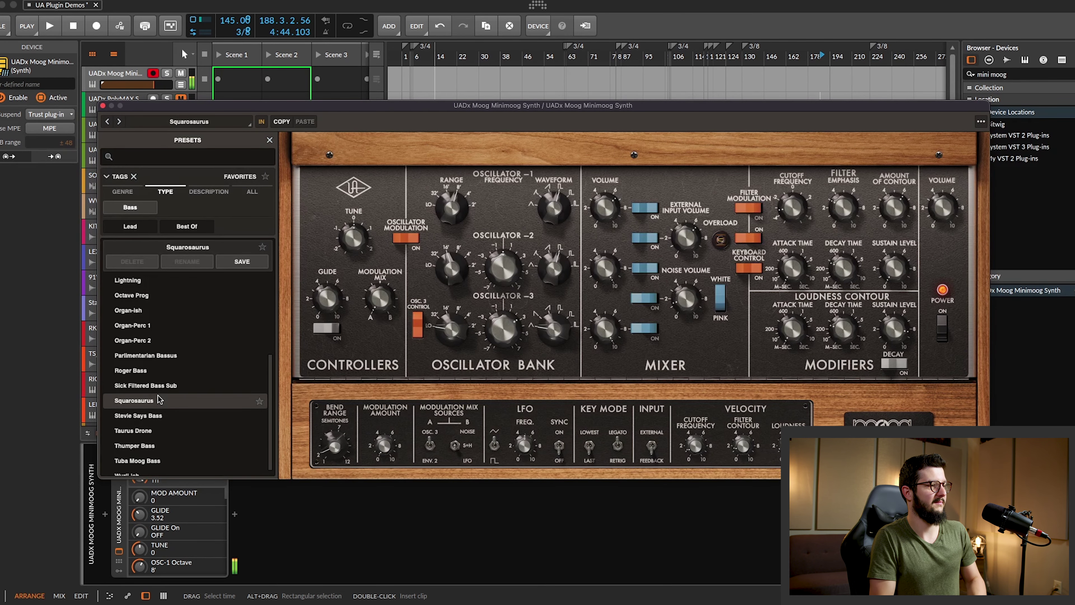
pyautogui.click(151, 413)
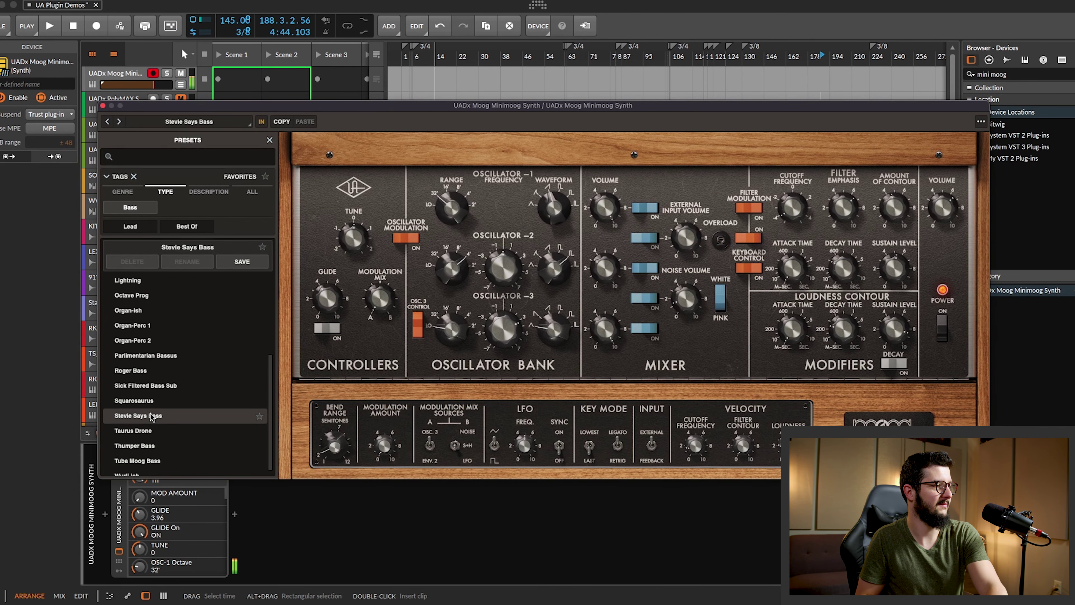
pyautogui.click(144, 386)
pyautogui.click(142, 372)
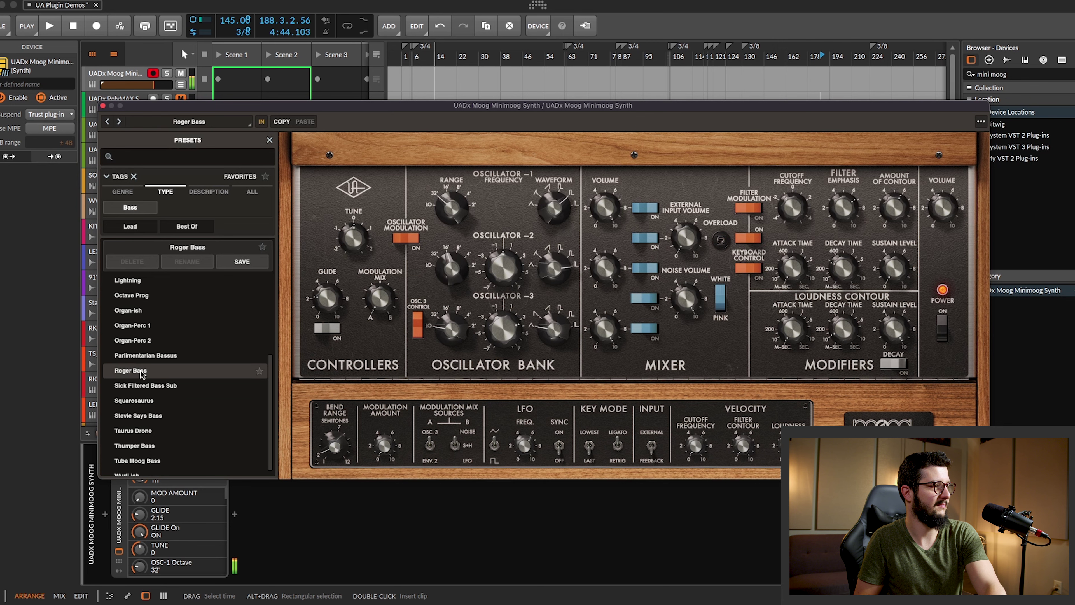
pyautogui.click(145, 356)
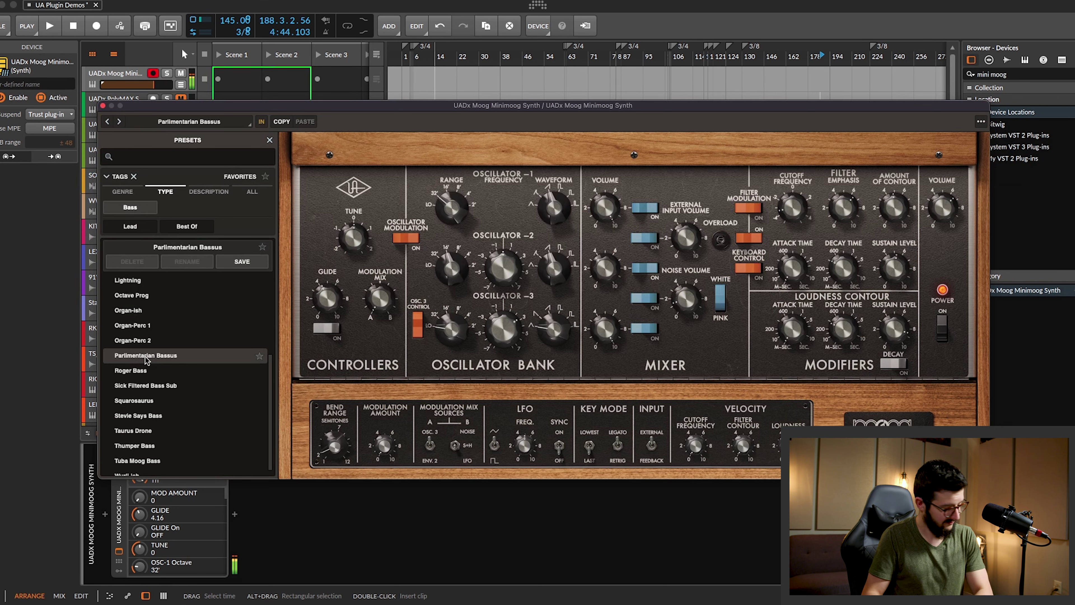
pyautogui.scroll(-1, 146, 359)
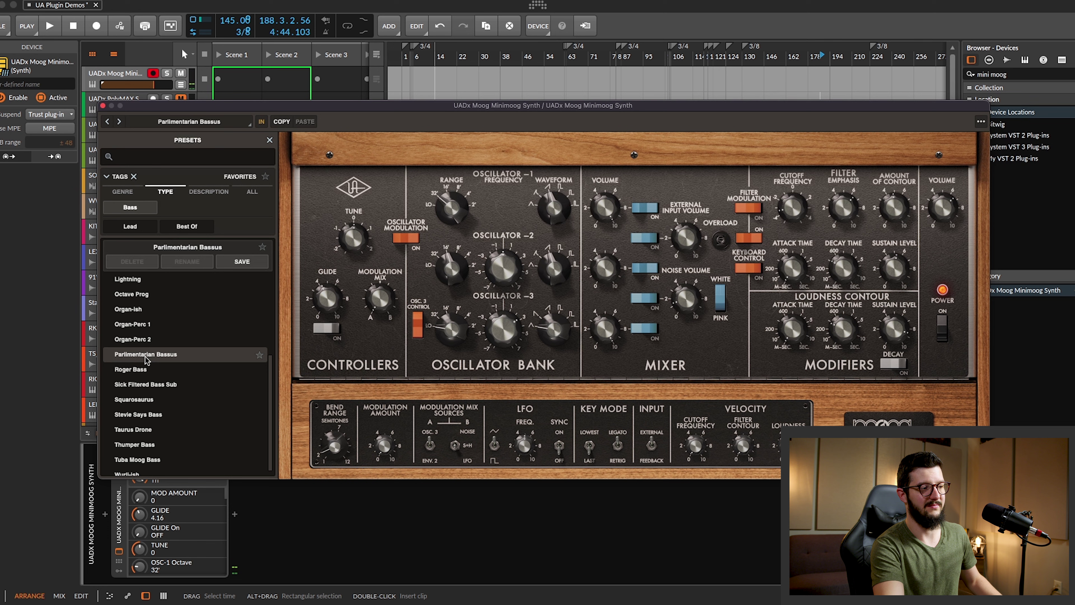
pyautogui.click(146, 450)
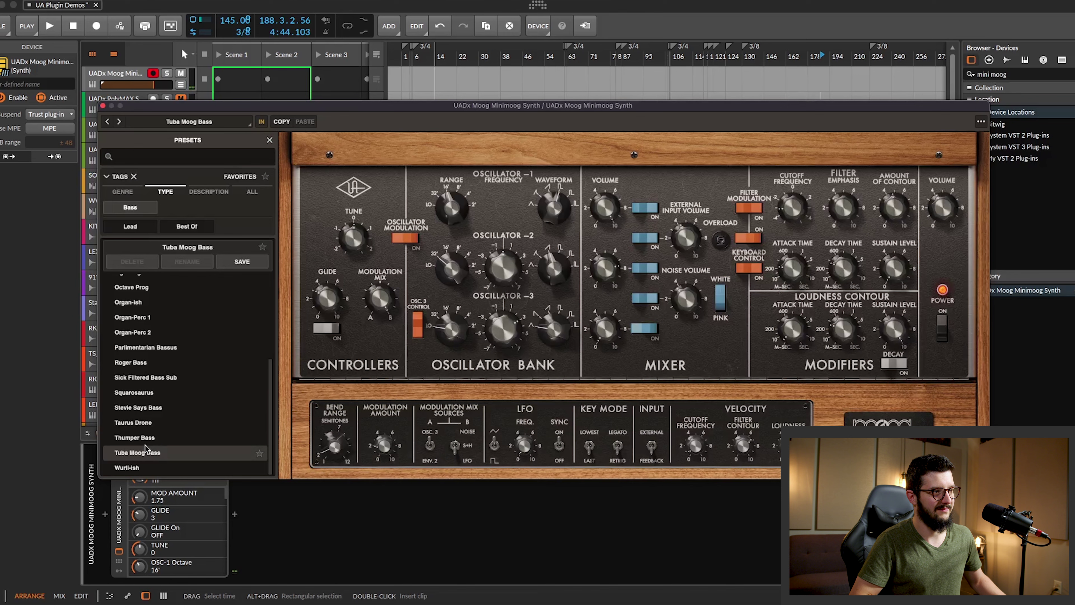
# Swap the Bass tag for Best Of and audition Kitchen Sink, Soft Lead Wah and City Lead
pyautogui.click(132, 209)
pyautogui.click(130, 223)
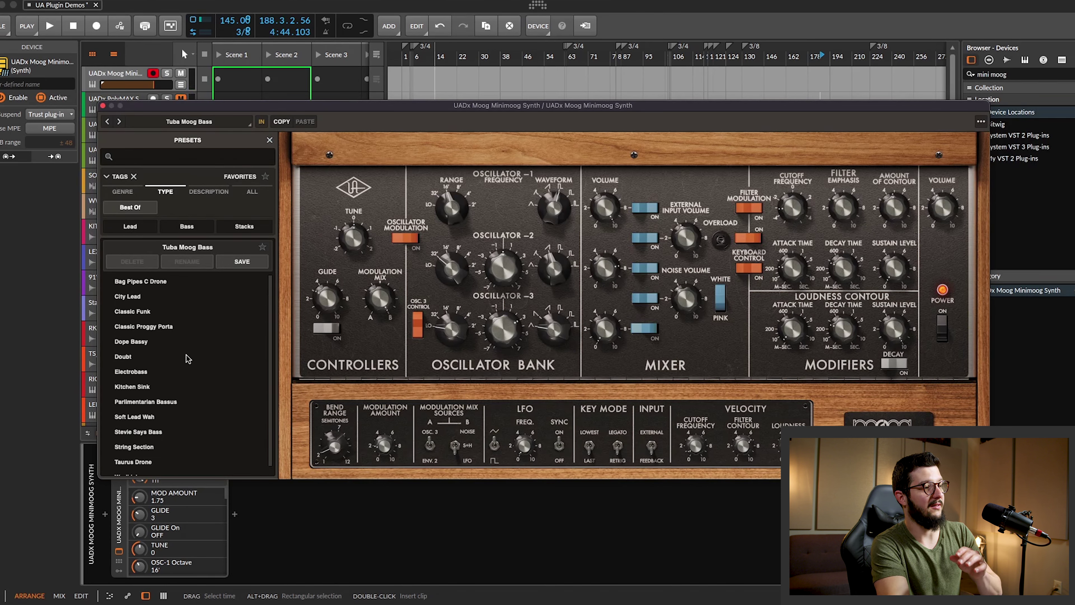
pyautogui.scroll(-3, 178, 405)
pyautogui.click(152, 382)
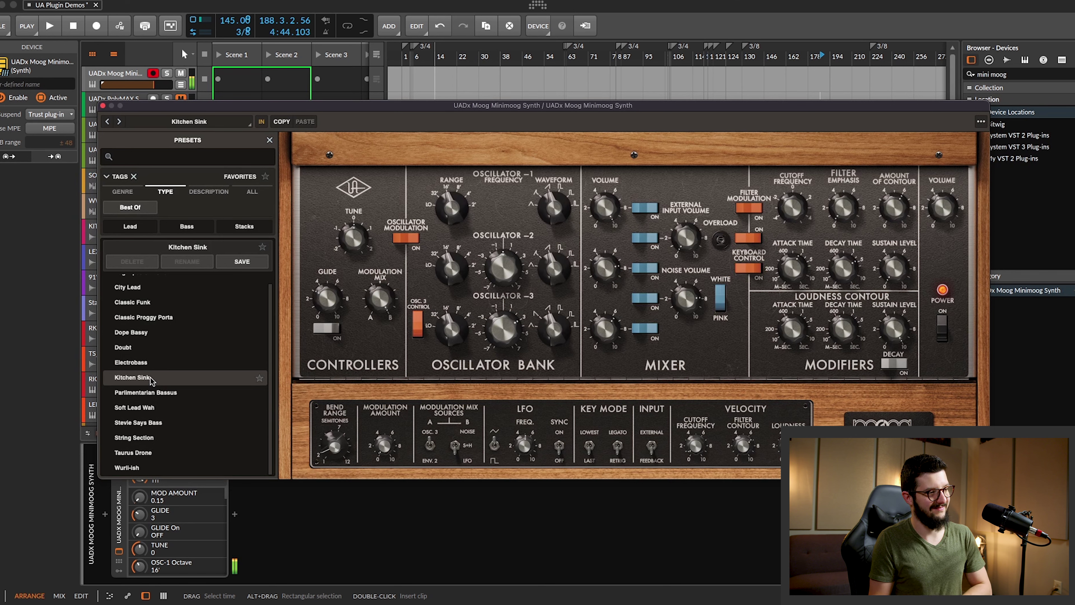
pyautogui.scroll(1, 150, 378)
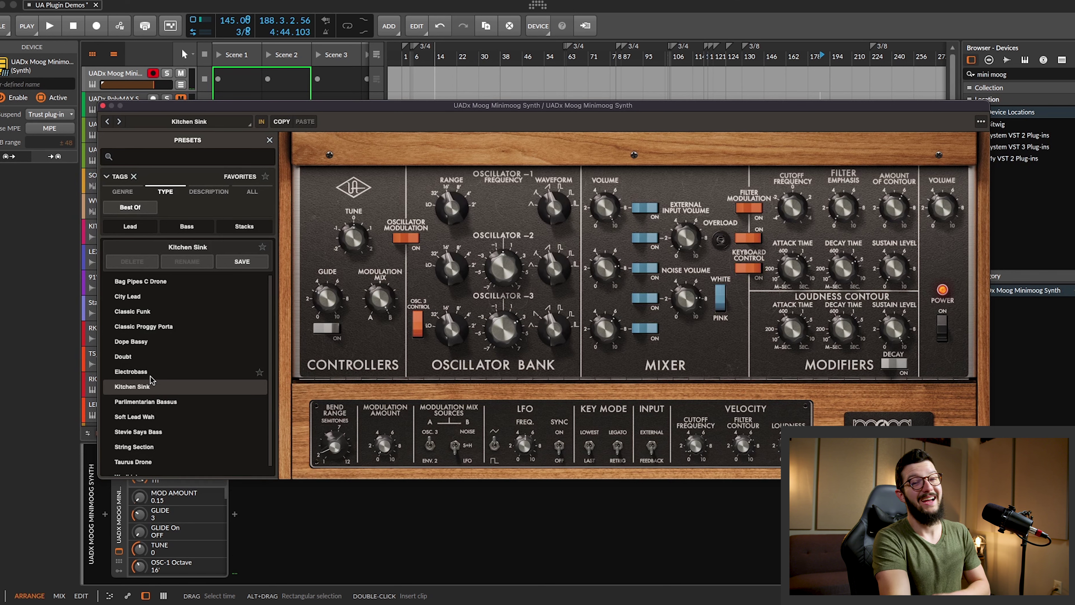
pyautogui.scroll(-1, 181, 346)
pyautogui.click(154, 410)
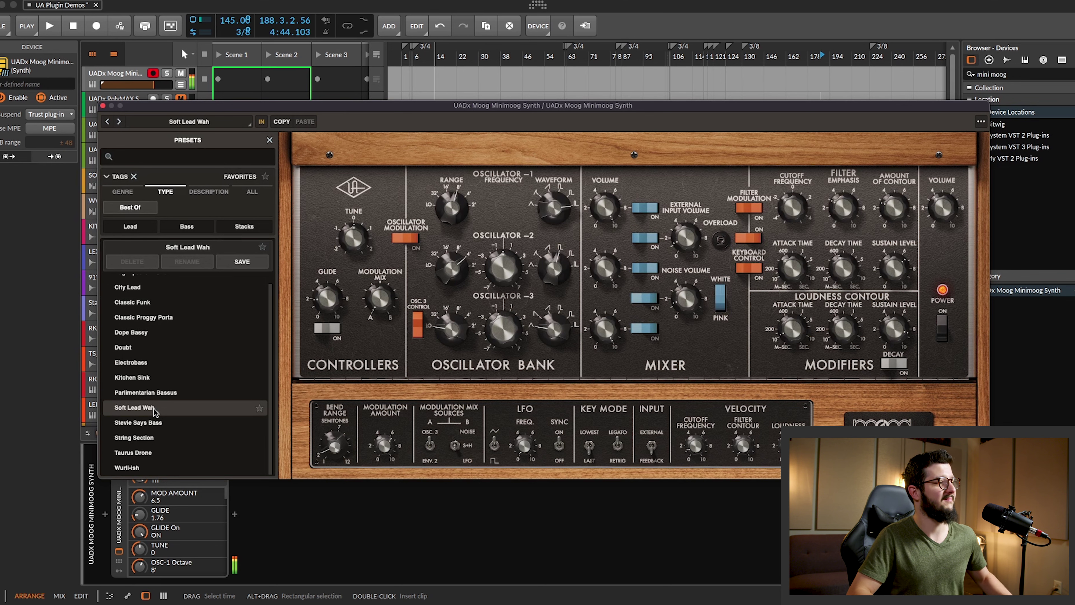
pyautogui.click(147, 290)
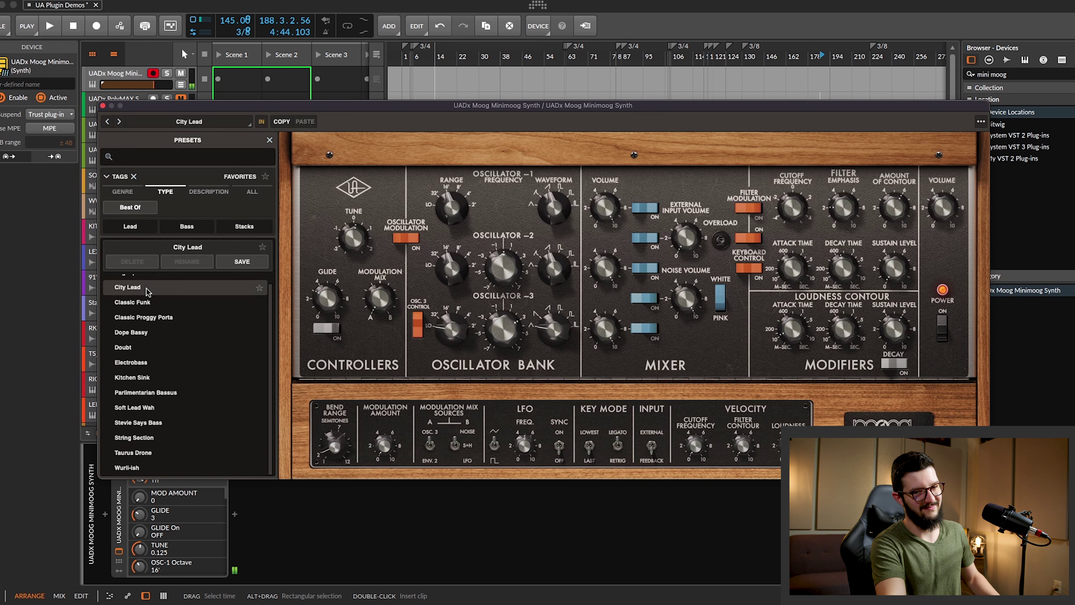
# Replace the Best Of filter with Stacks and audition Seventh 1, Tha Hooverz and Triad Major
pyautogui.click(140, 210)
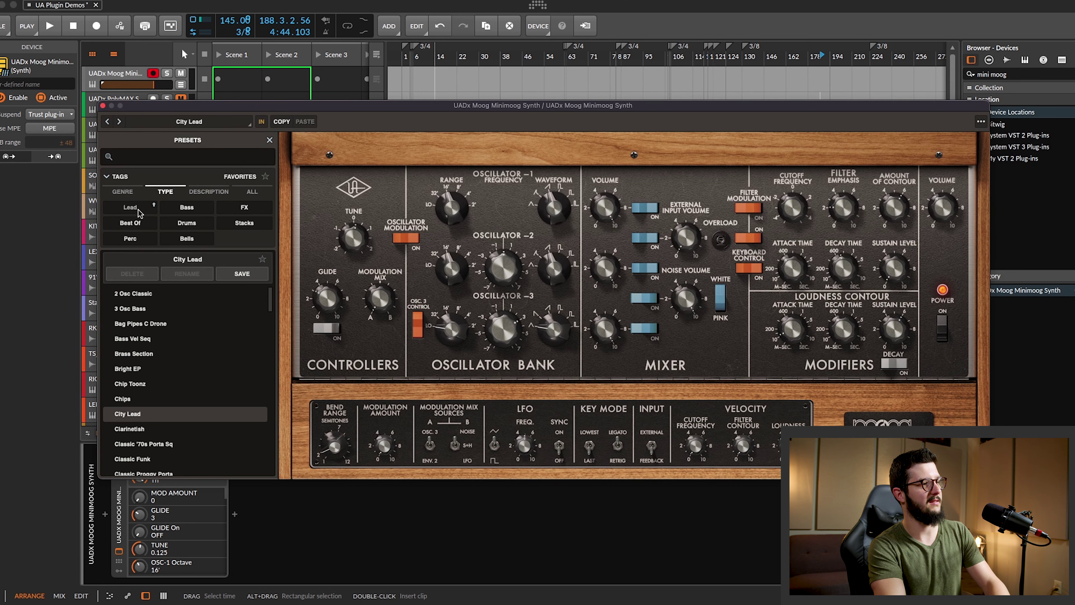
pyautogui.click(253, 219)
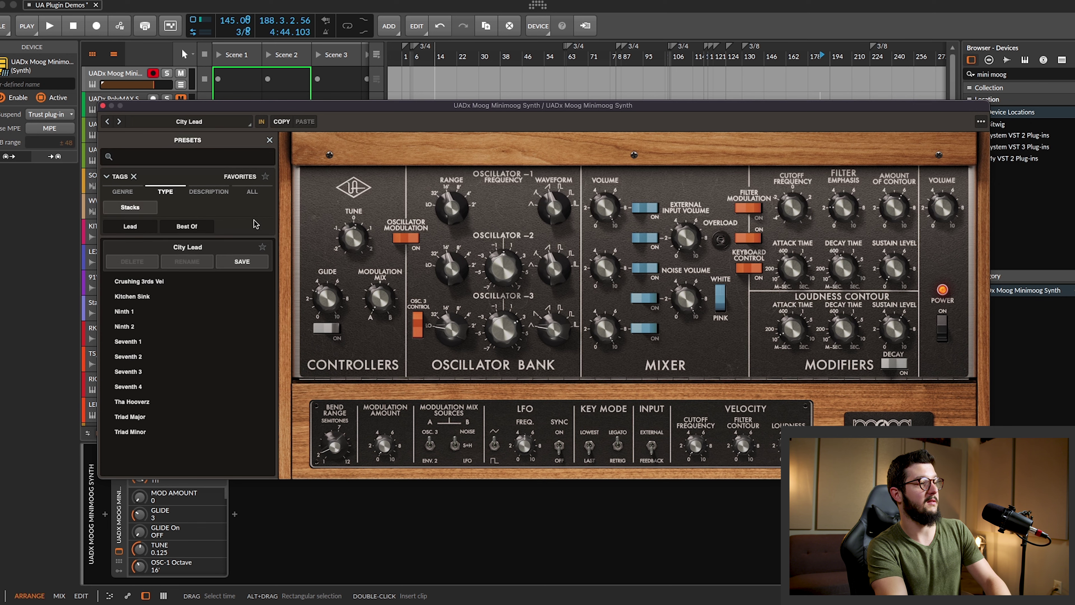
pyautogui.click(141, 341)
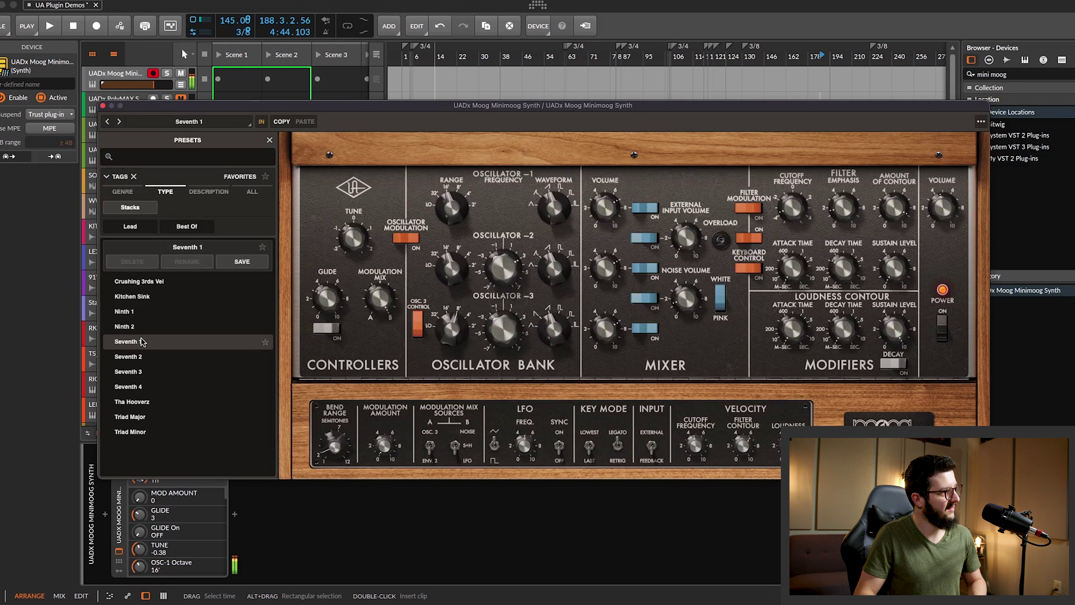
pyautogui.click(147, 406)
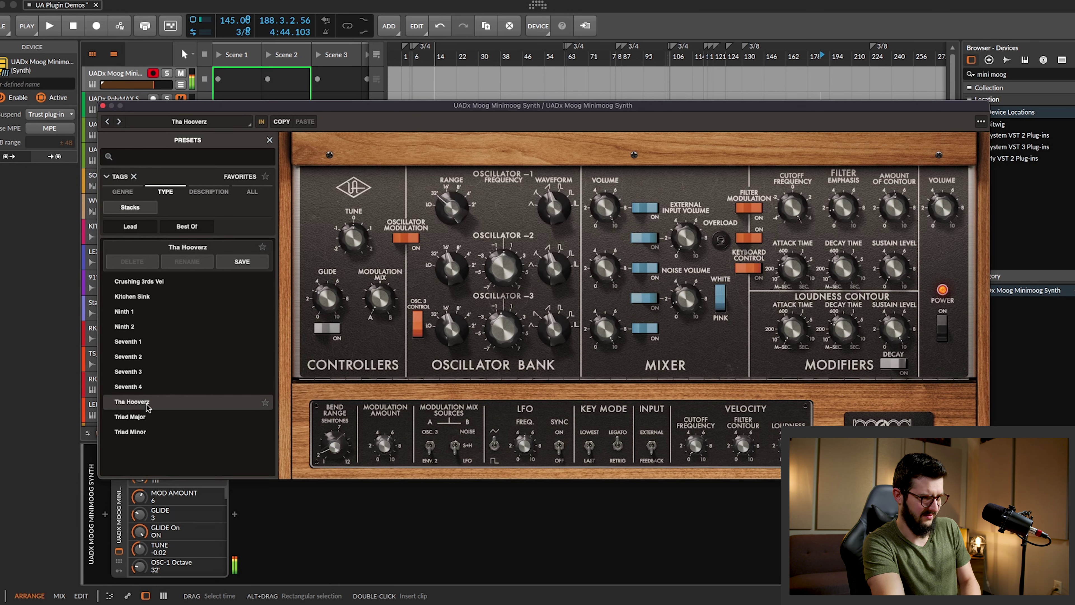
pyautogui.click(147, 416)
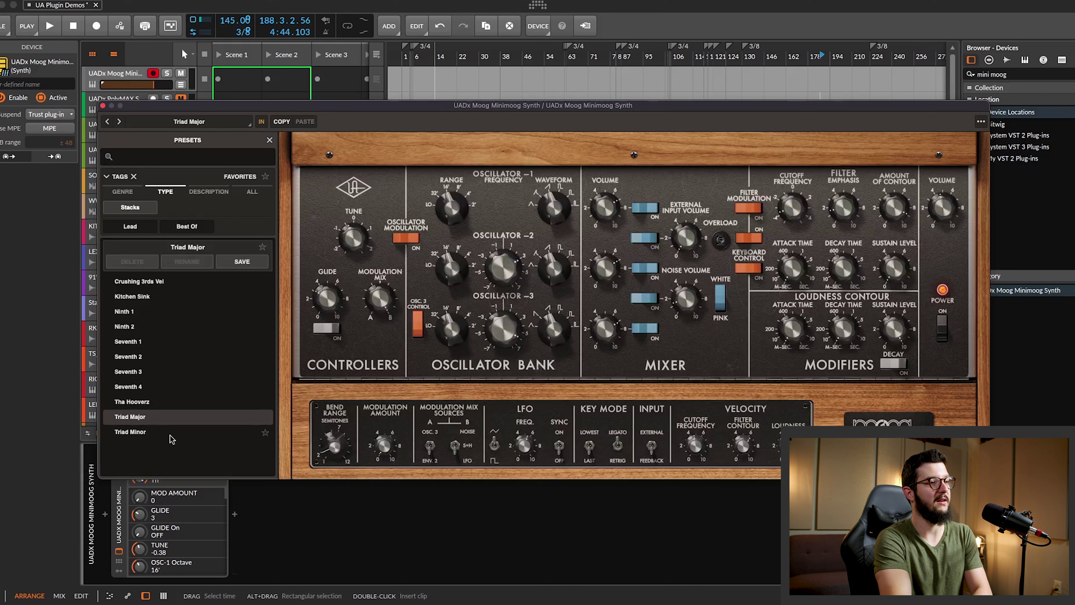
# Detune Oscillator 2's frequency on Triad Major, raising then lowering it to a new pitch
pyautogui.moveTo(507, 267)
pyautogui.mouseDown()
pyautogui.moveTo(509, 240)
pyautogui.moveTo(507, 272)
pyautogui.mouseUp()
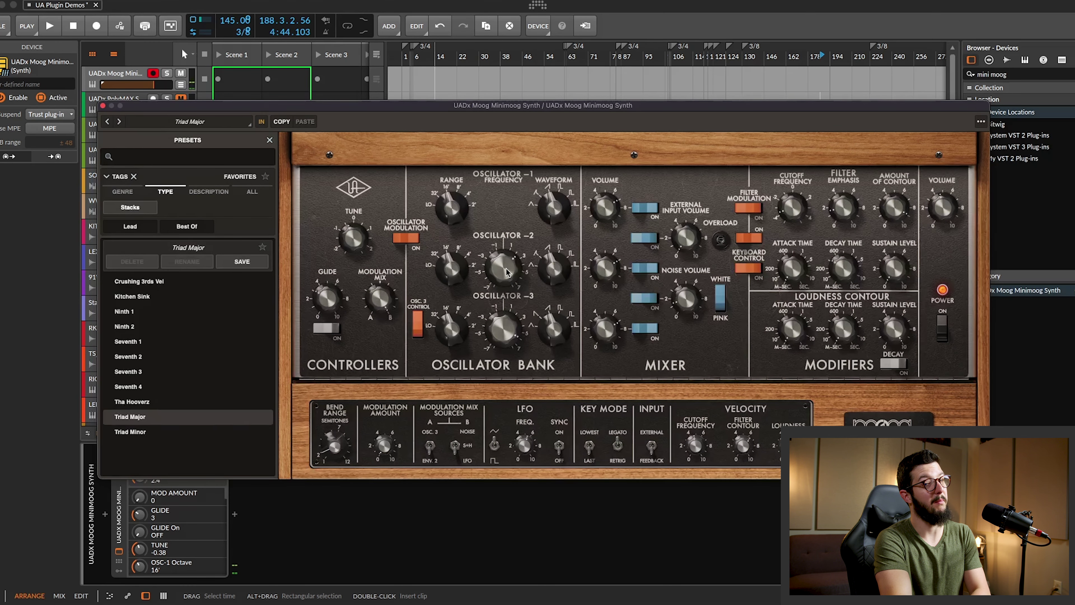
pyautogui.scroll(3, 507, 273)
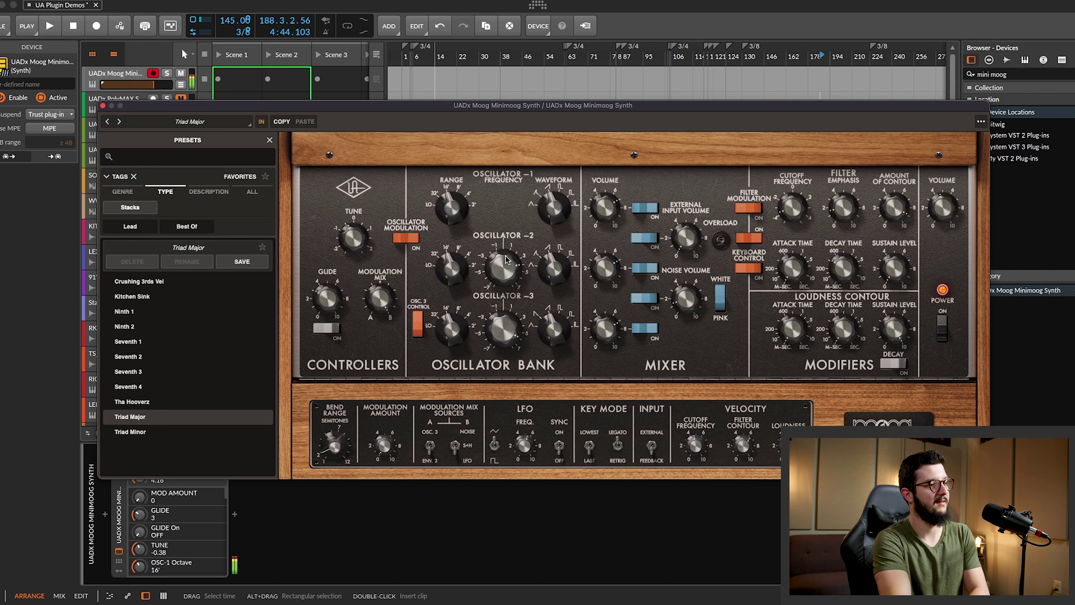
pyautogui.moveTo(507, 268)
pyautogui.mouseDown()
pyautogui.moveTo(510, 292)
pyautogui.moveTo(513, 283)
pyautogui.mouseUp()
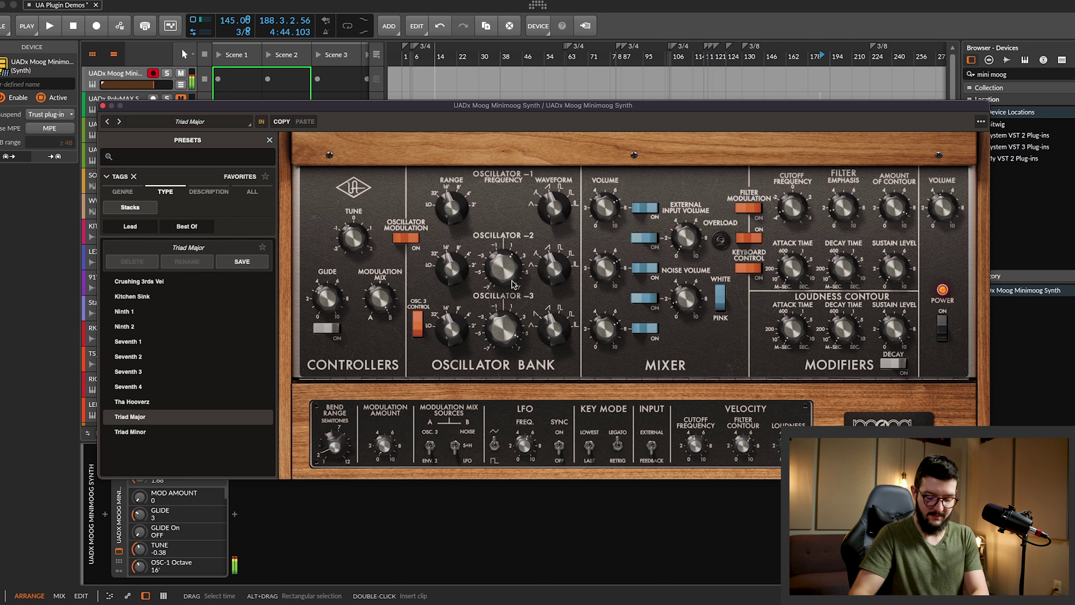